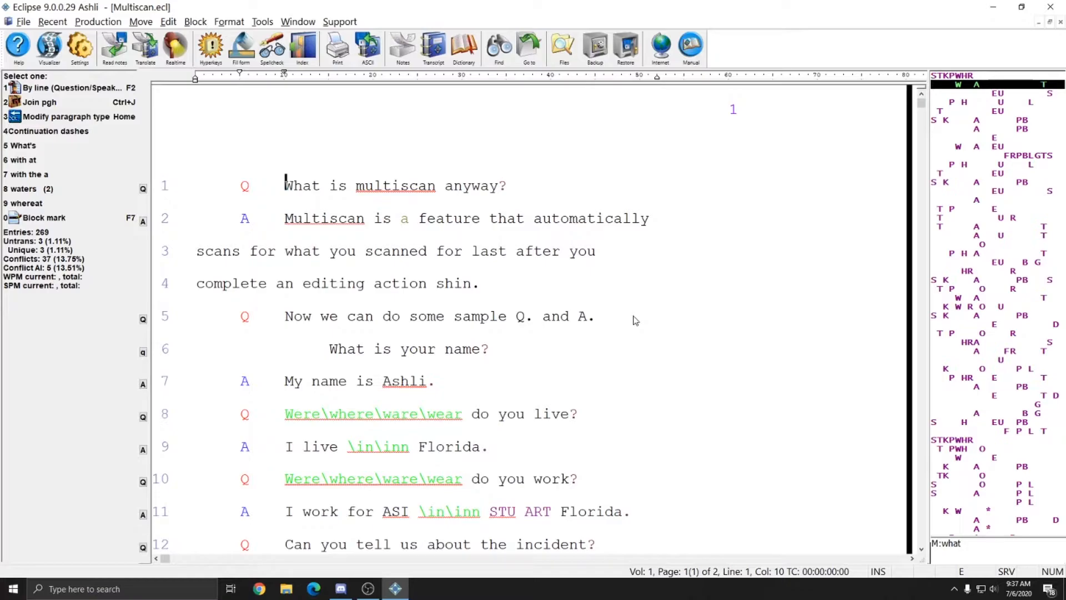
Step: Turn on Multi-scan for the transcript
{"action": "key", "text": "ctrl+m"}
{"action": "left_click", "coordinate": [139, 22]}
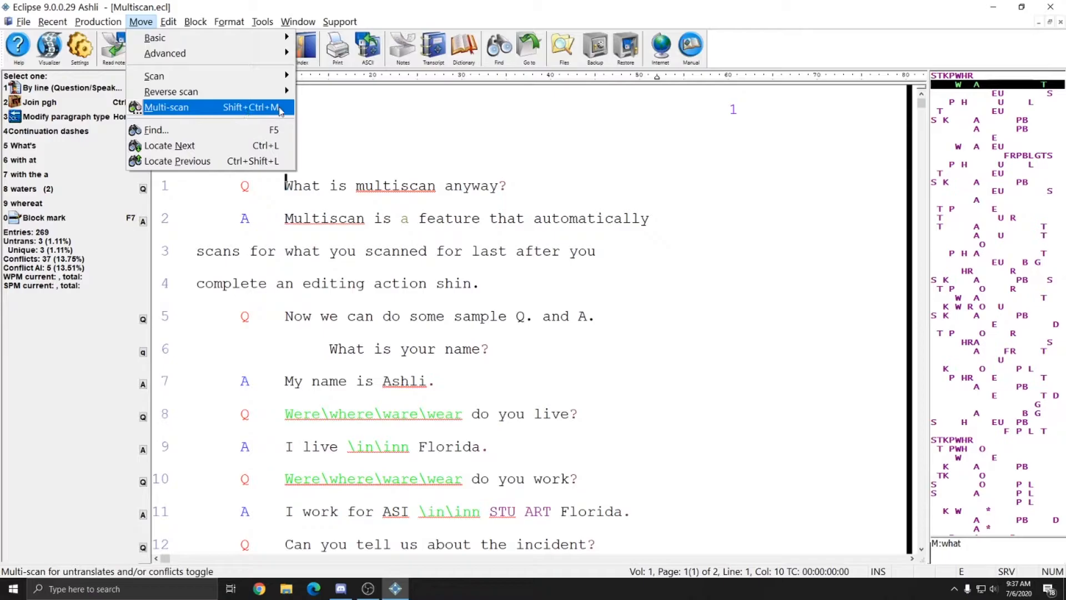
{"action": "left_click", "coordinate": [162, 113]}
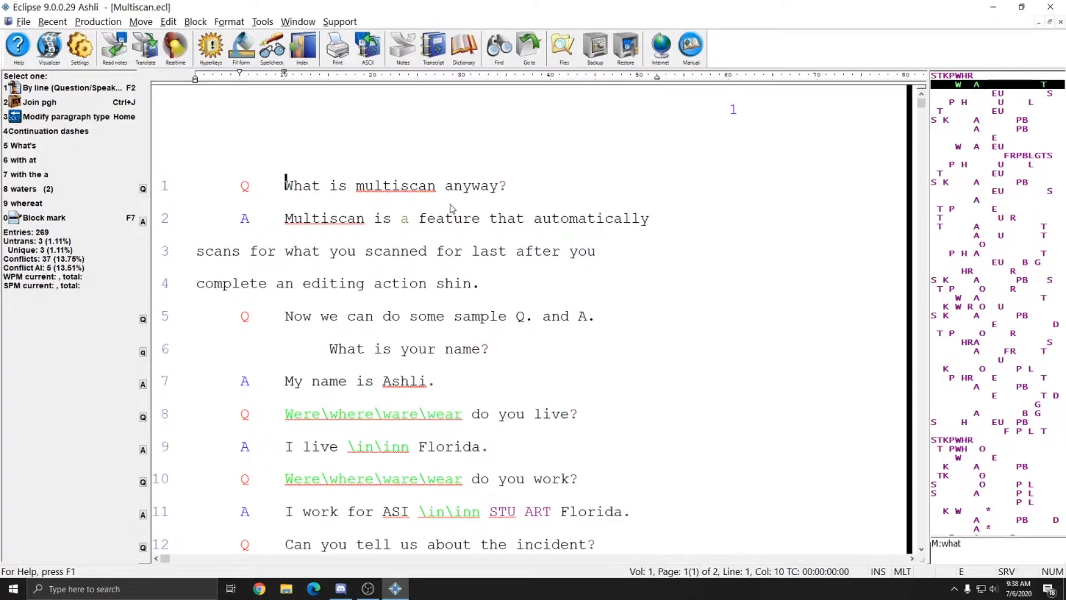
Step: Scan to the untranslate STU ART in line 11 and define it as "Stuart" in the main dictionary
{"action": "key", "text": "ctrl+u"}
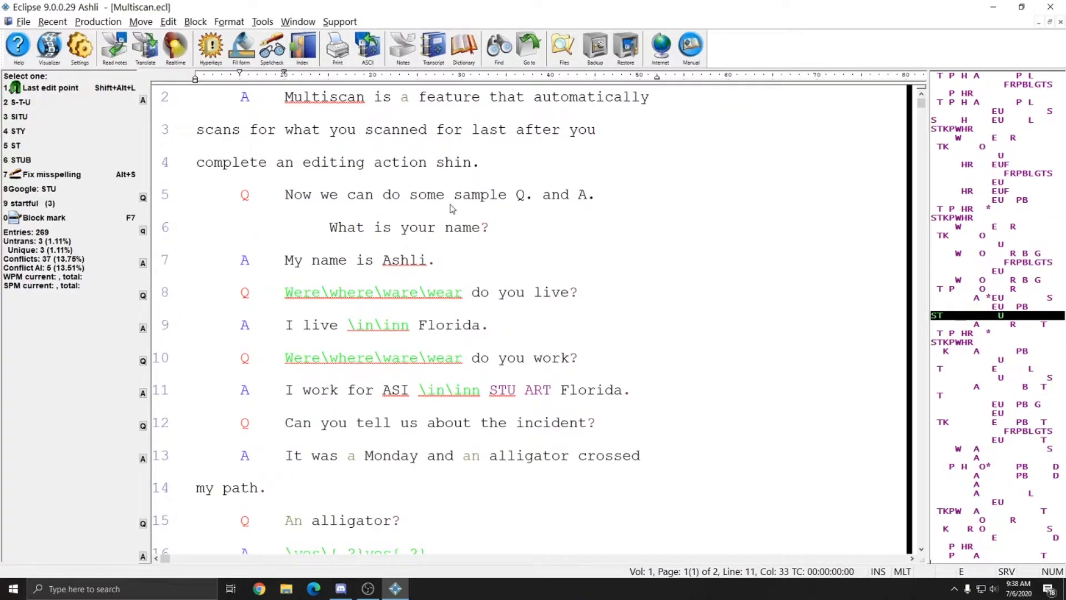
{"action": "key", "text": "ctrl+d"}
{"action": "type", "text": "Stuart"}
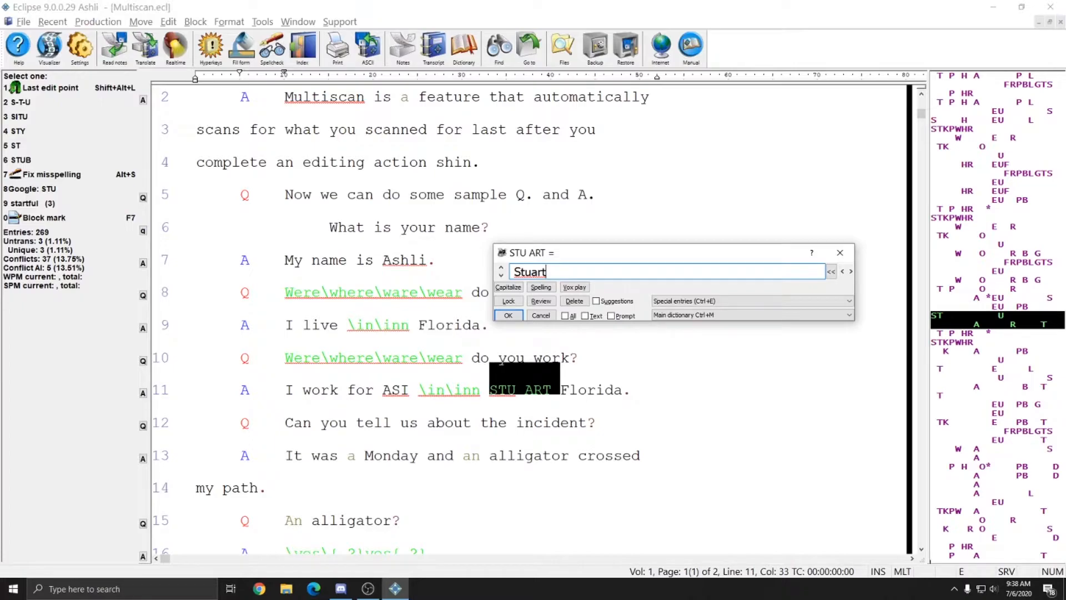
{"action": "key", "text": "Return"}
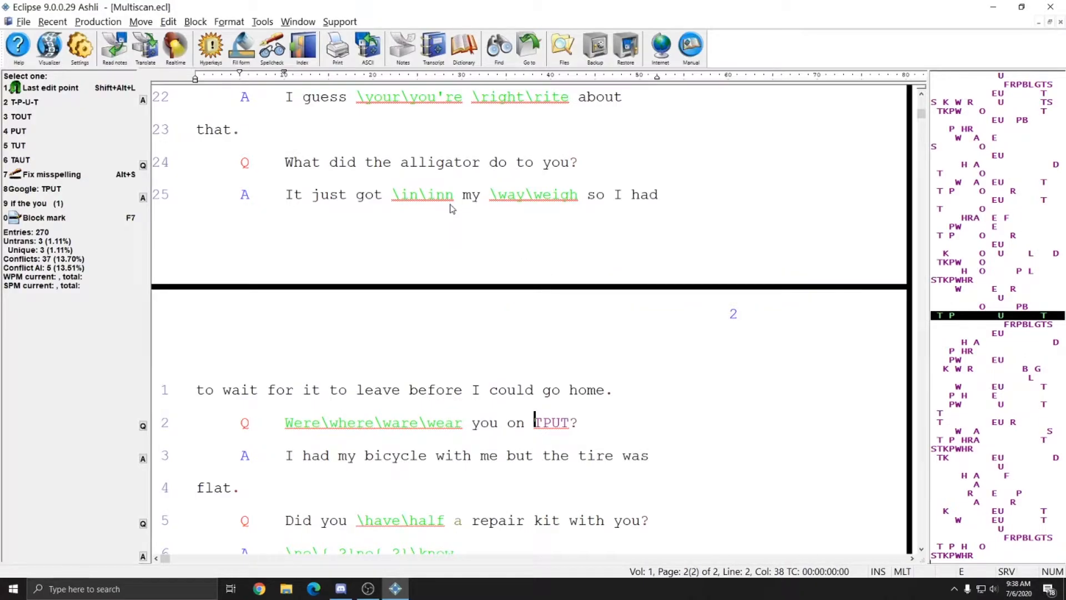
Step: Define the untranslate TPUT in line 2 of page 2 as "foot" in the main dictionary
{"action": "key", "text": "ctrl+d"}
{"action": "type", "text": "foot"}
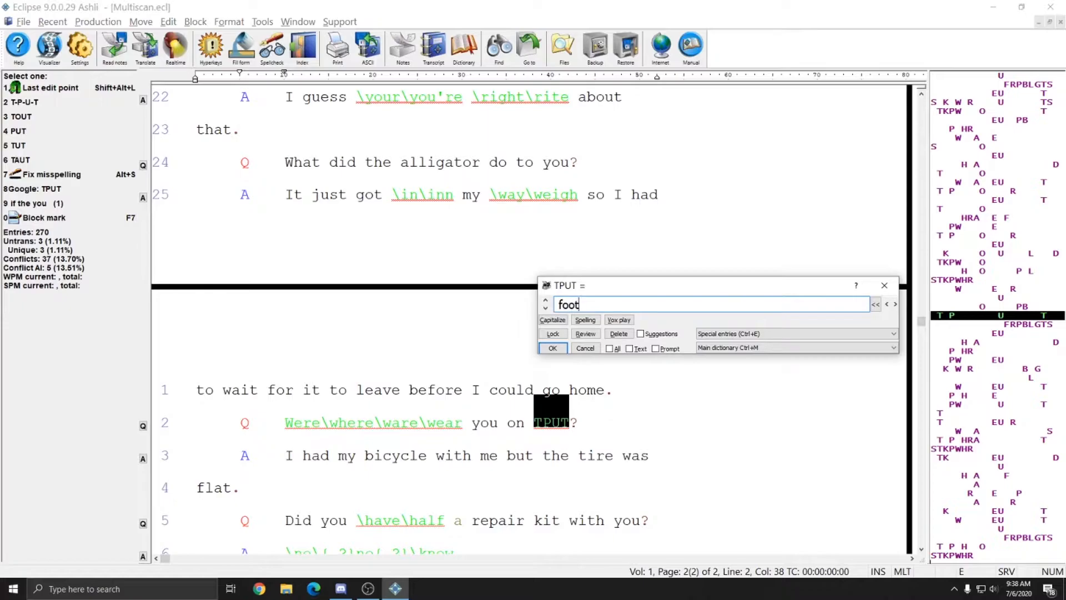
{"action": "key", "text": "Return"}
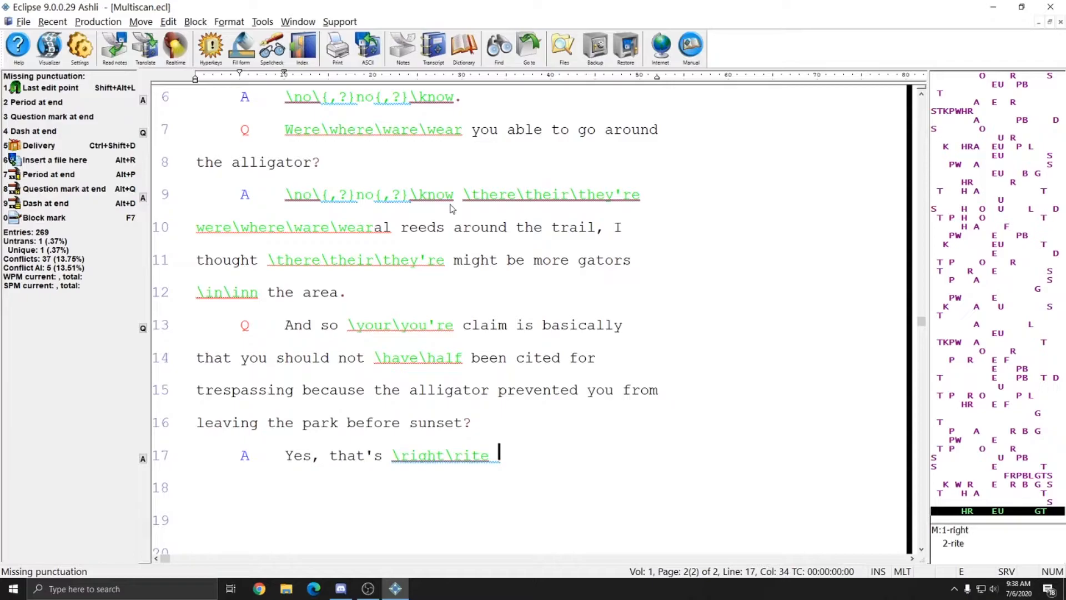
Step: Return to the start of the transcript, scan for conflicts, and resolve the one in line 2 to "a"
{"action": "key", "text": "ctrl+Home"}
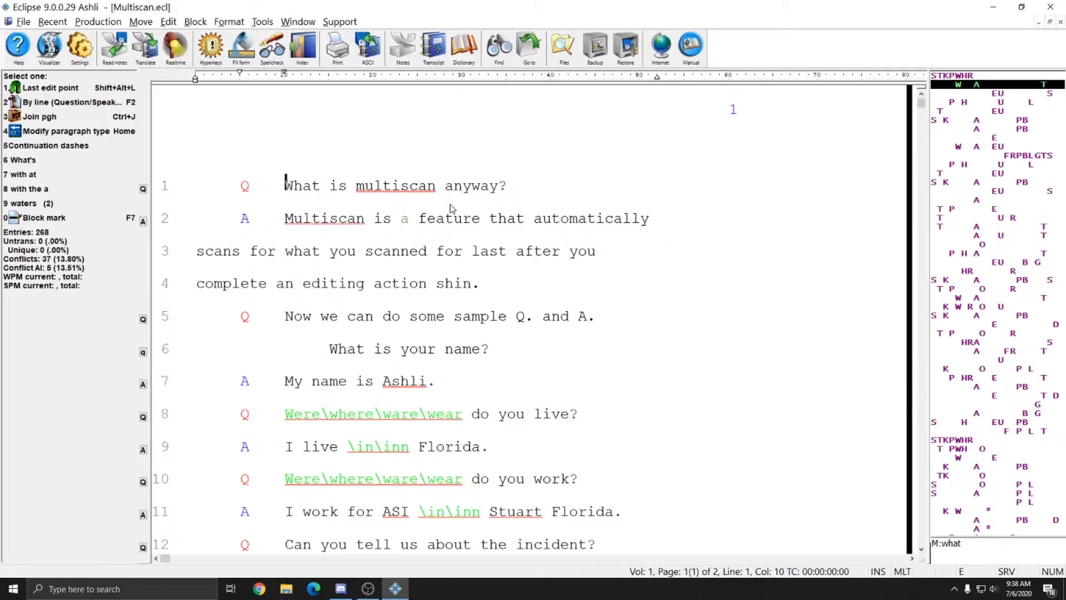
{"action": "key", "text": "ctrl+t"}
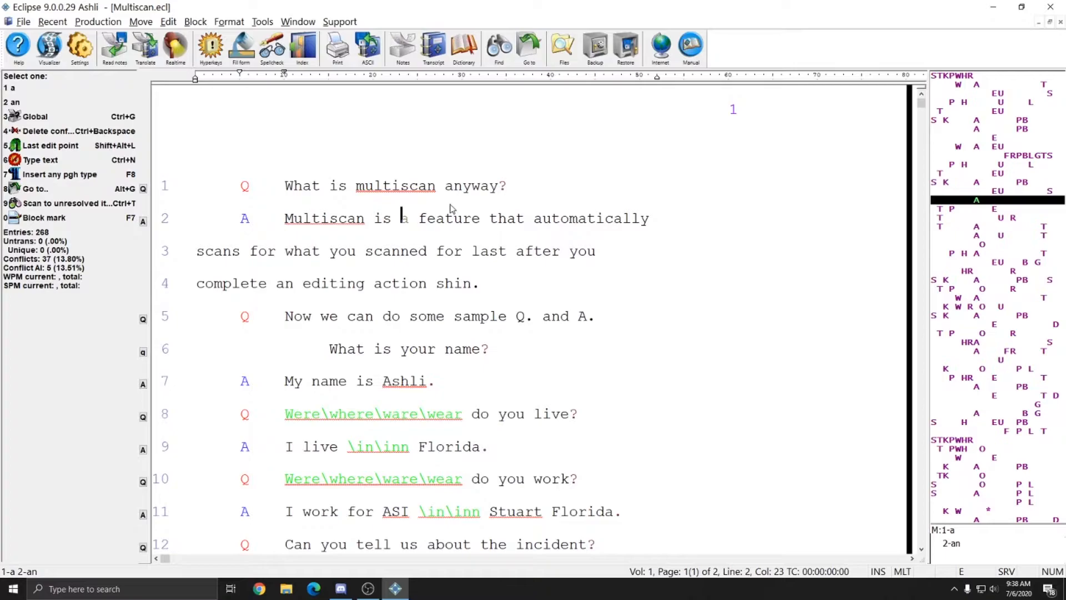
{"action": "key", "text": "ctrl+t"}
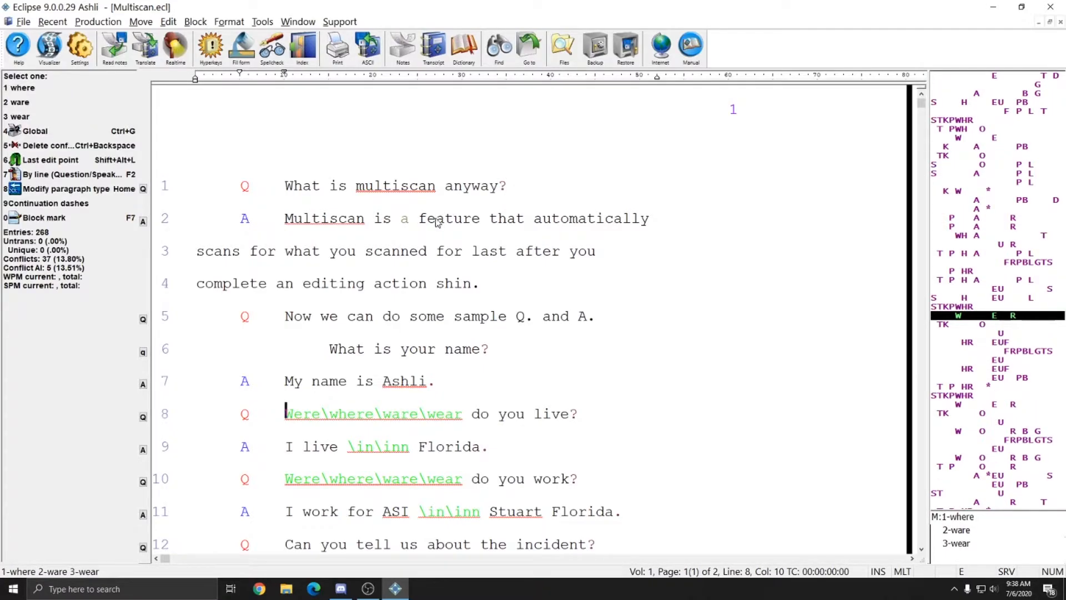
{"action": "left_click", "coordinate": [404, 220]}
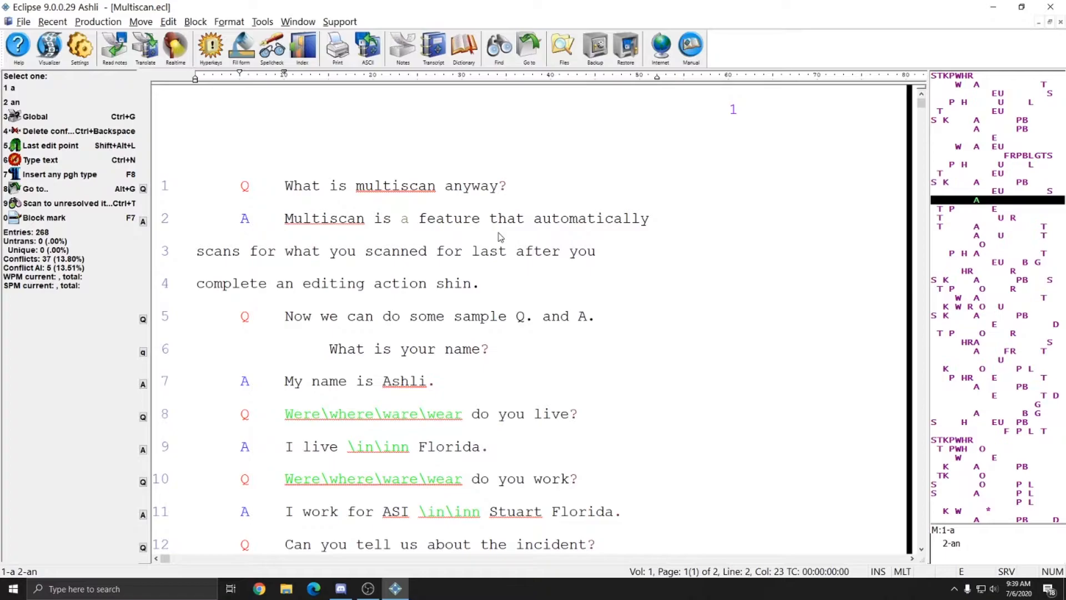
{"action": "key", "text": "1"}
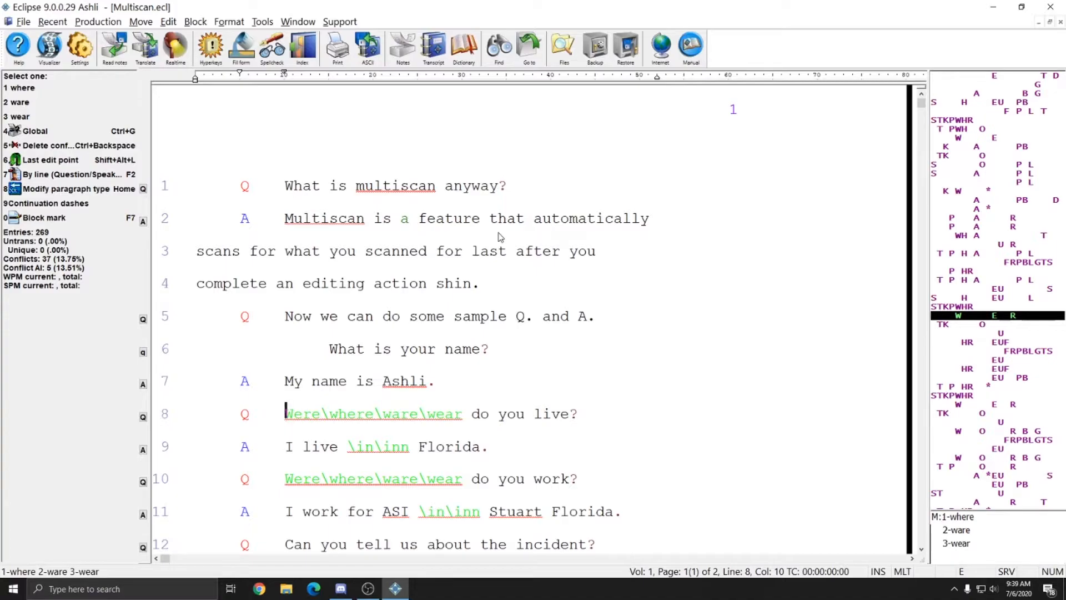
Step: Resolve the conflicts in lines 8 and 10 to "where" and those in lines 9 and 11 to "in"
{"action": "key", "text": "1"}
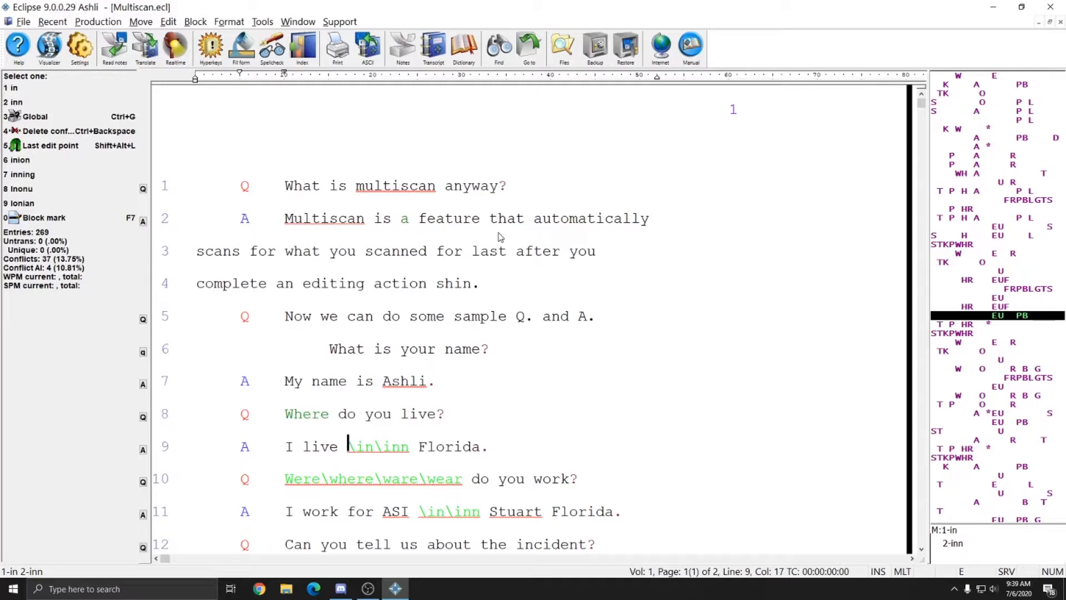
{"action": "key", "text": "1"}
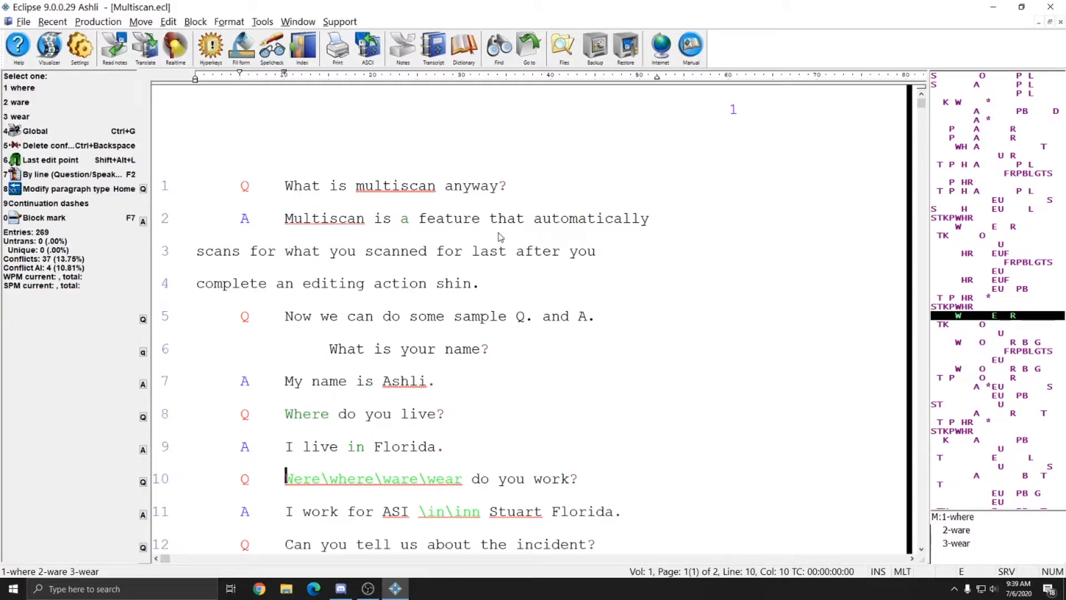
{"action": "key", "text": "1"}
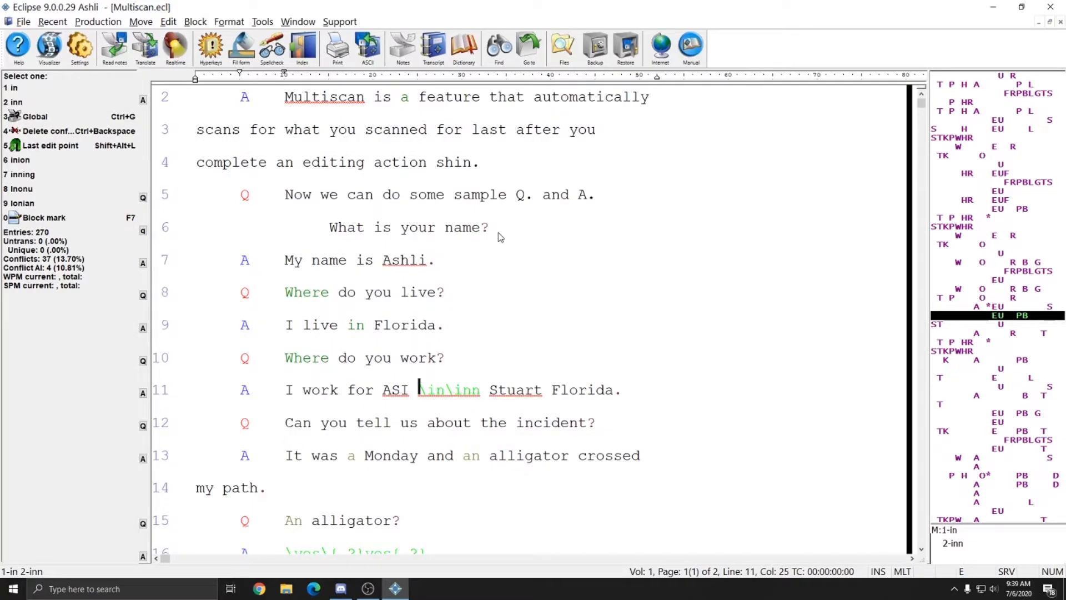
{"action": "key", "text": "1"}
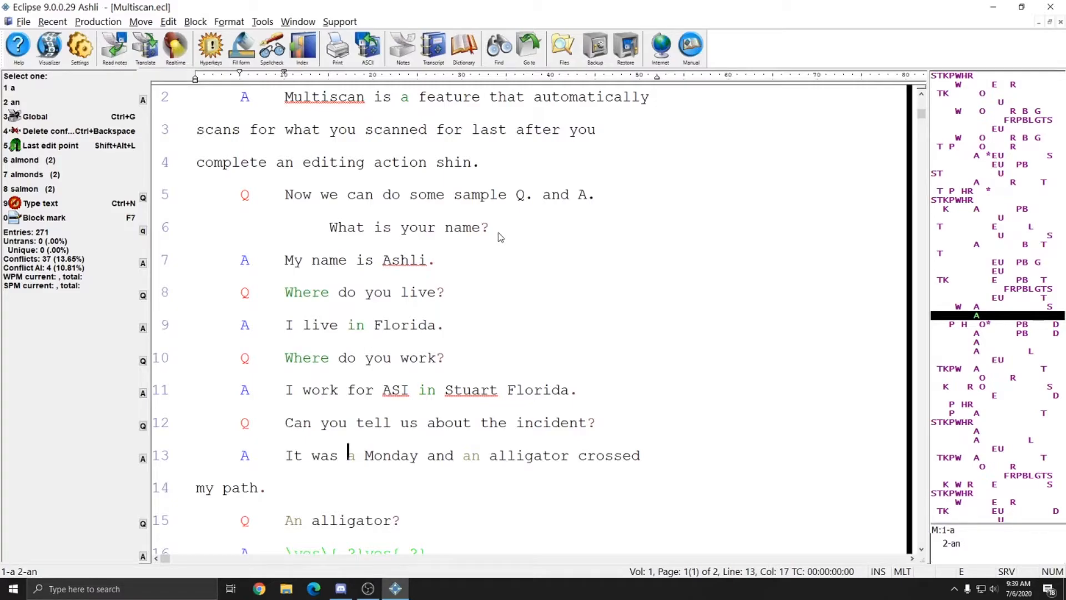
Step: Keep the a/an choices in lines 13 and 15, and resolve the first conflicts in lines 16 and 17 to "Yes" and "Where"
{"action": "key", "text": "1"}
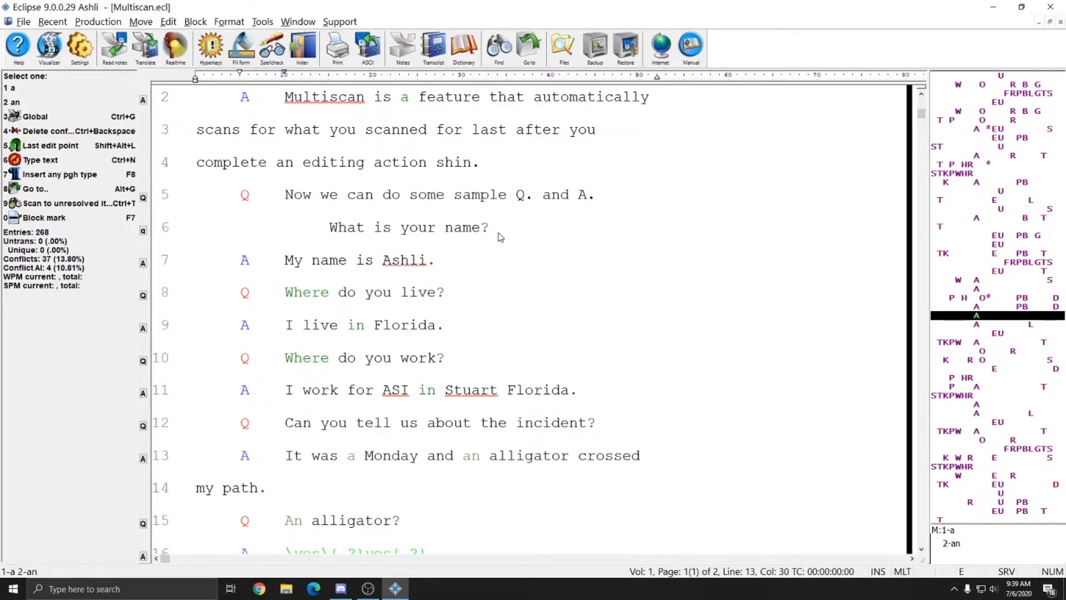
{"action": "key", "text": "2"}
{"action": "key", "text": "2"}
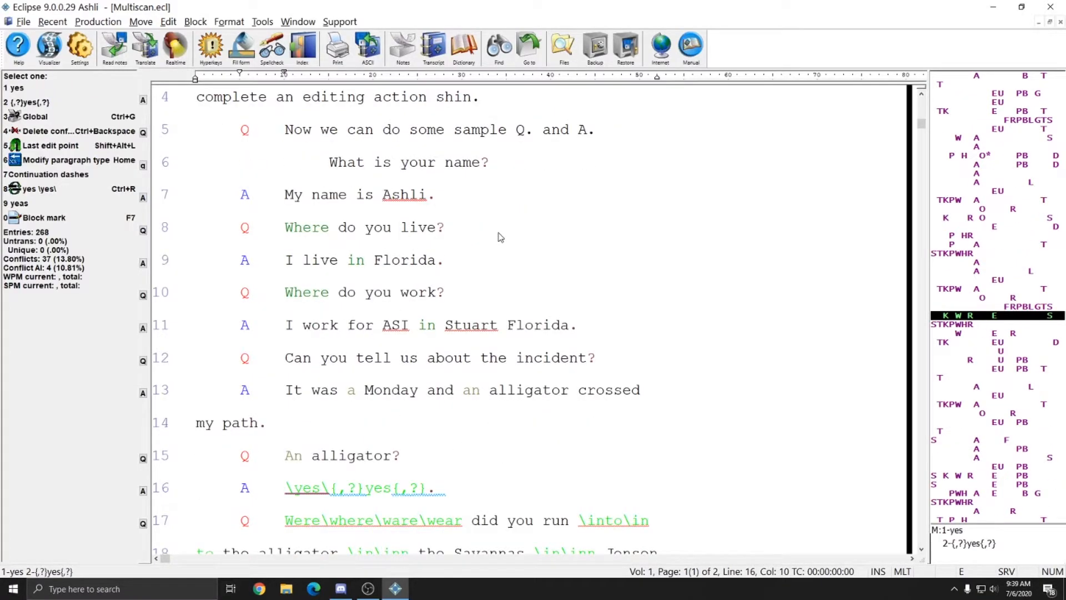
{"action": "key", "text": "1"}
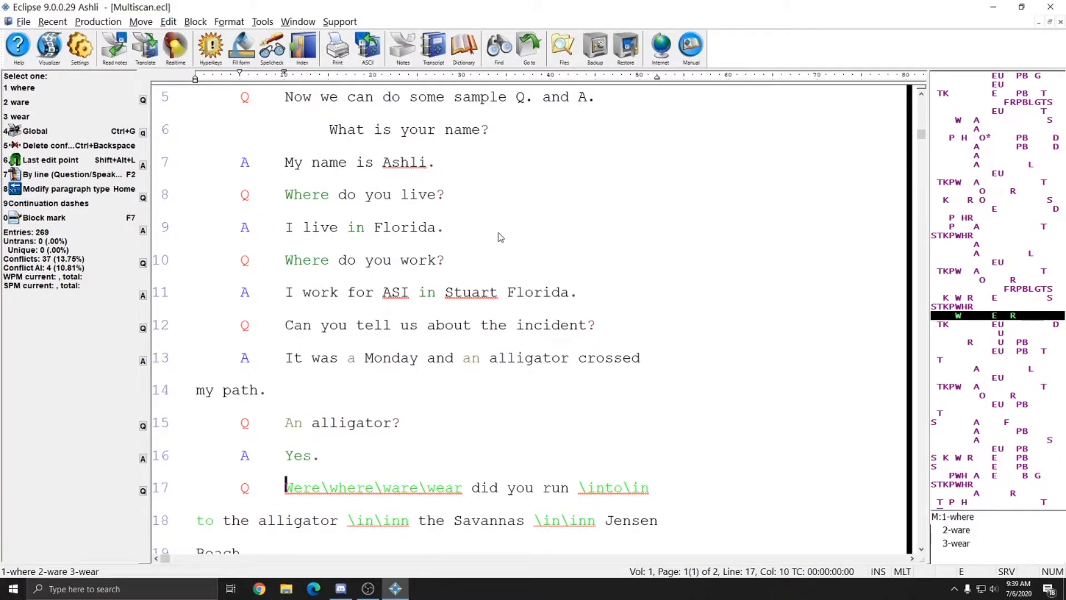
{"action": "key", "text": "1"}
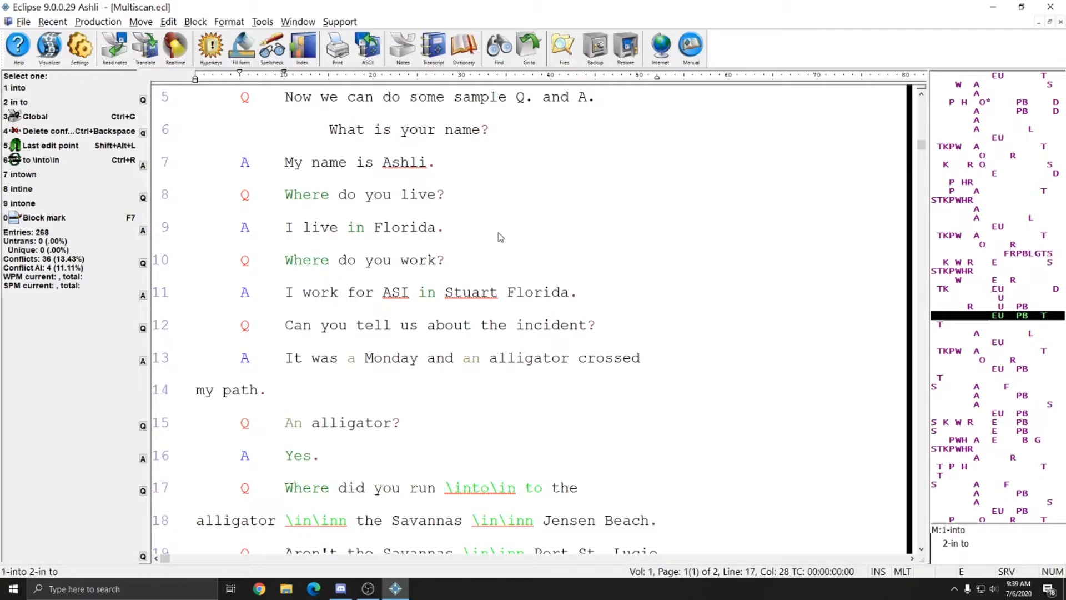
{"action": "scroll", "coordinate": [501, 237], "scroll_direction": "down", "scroll_amount": 7}
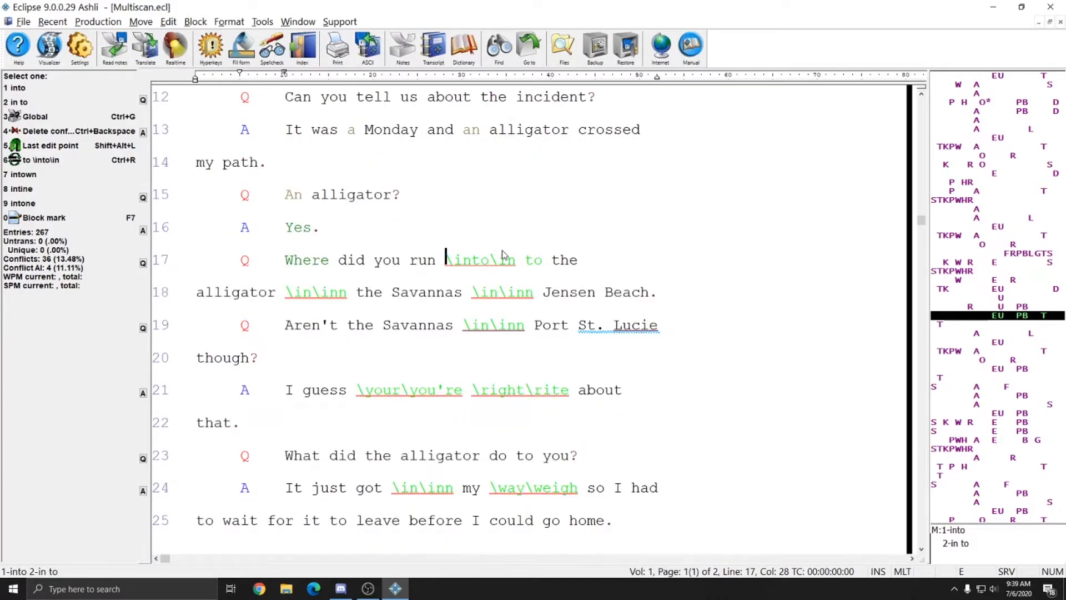
{"action": "scroll", "coordinate": [489, 247], "scroll_direction": "down", "scroll_amount": 1}
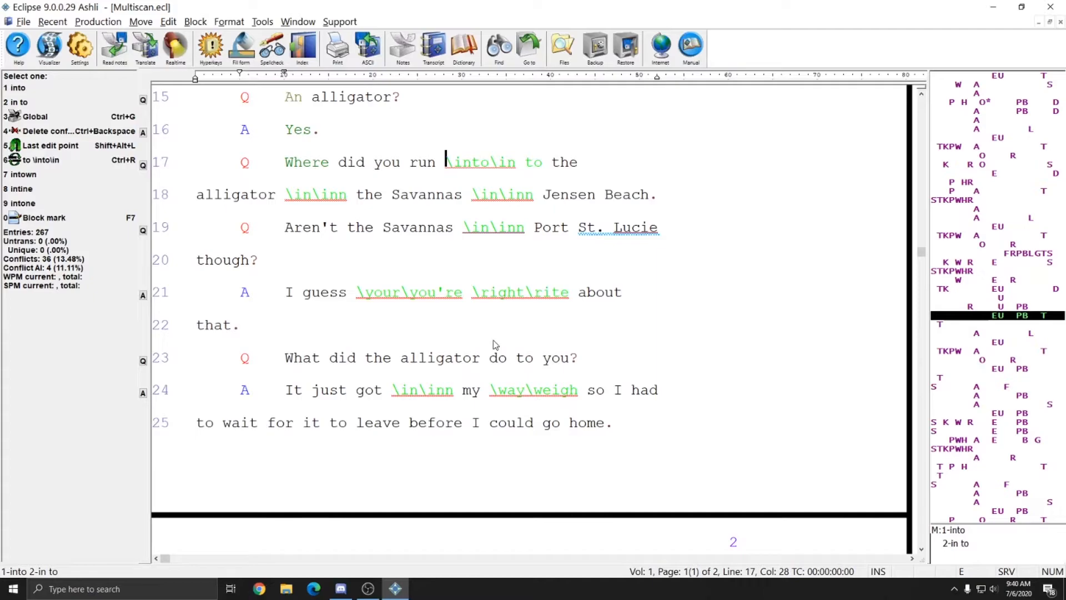
Step: Open the standard keyboard definitions from the user's edit settings
{"action": "key", "text": "ctrl+m"}
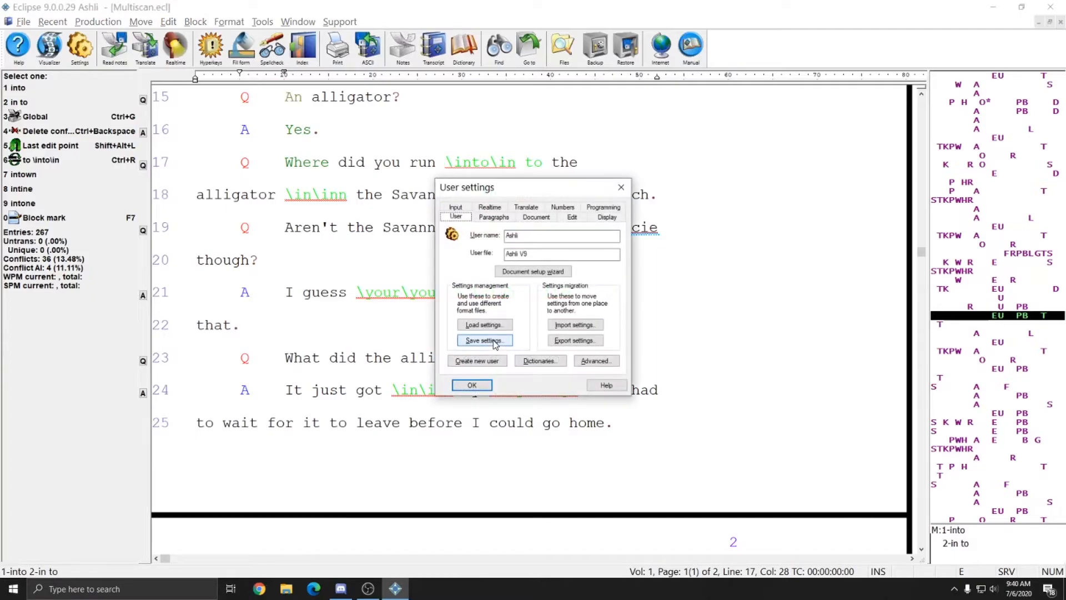
{"action": "left_click", "coordinate": [574, 216]}
{"action": "left_click", "coordinate": [480, 231]}
{"action": "left_click", "coordinate": [484, 298]}
Step: Find the keyboard definition assigned to Multi-scan, delete it, and close the user settings
{"action": "key", "text": "c"}
{"action": "scroll", "coordinate": [485, 300], "scroll_direction": "down", "scroll_amount": 5}
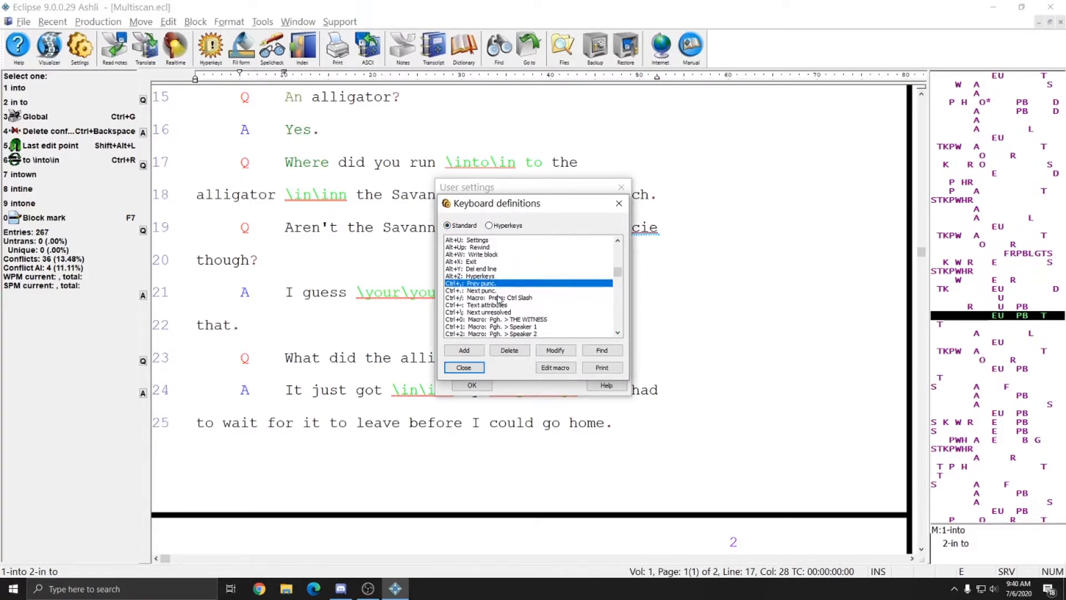
{"action": "scroll", "coordinate": [498, 300], "scroll_direction": "down", "scroll_amount": 8}
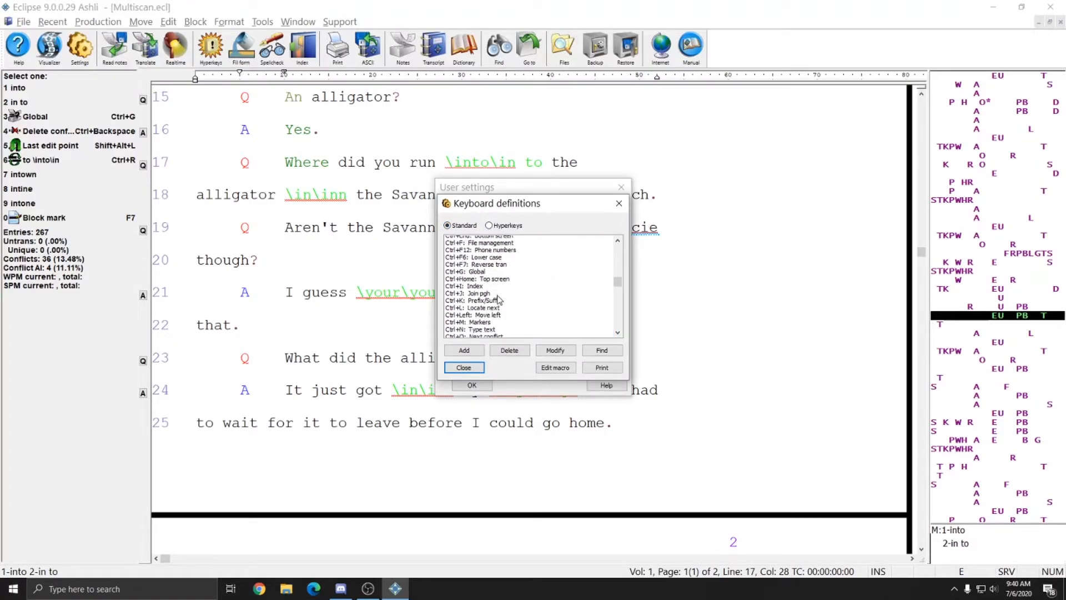
{"action": "scroll", "coordinate": [498, 300], "scroll_direction": "down", "scroll_amount": 7}
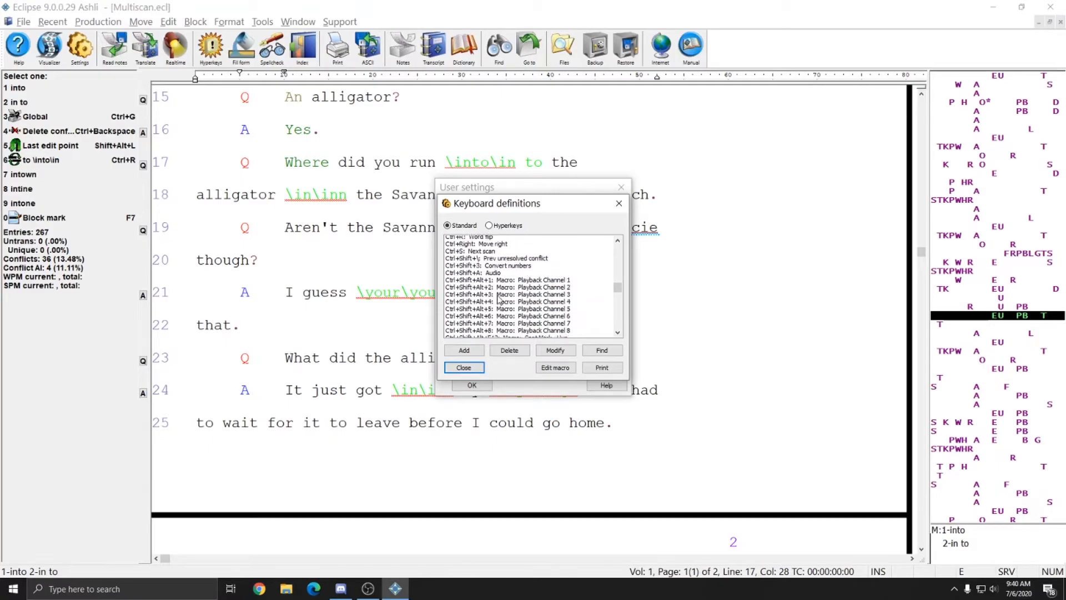
{"action": "scroll", "coordinate": [500, 299], "scroll_direction": "down", "scroll_amount": 7}
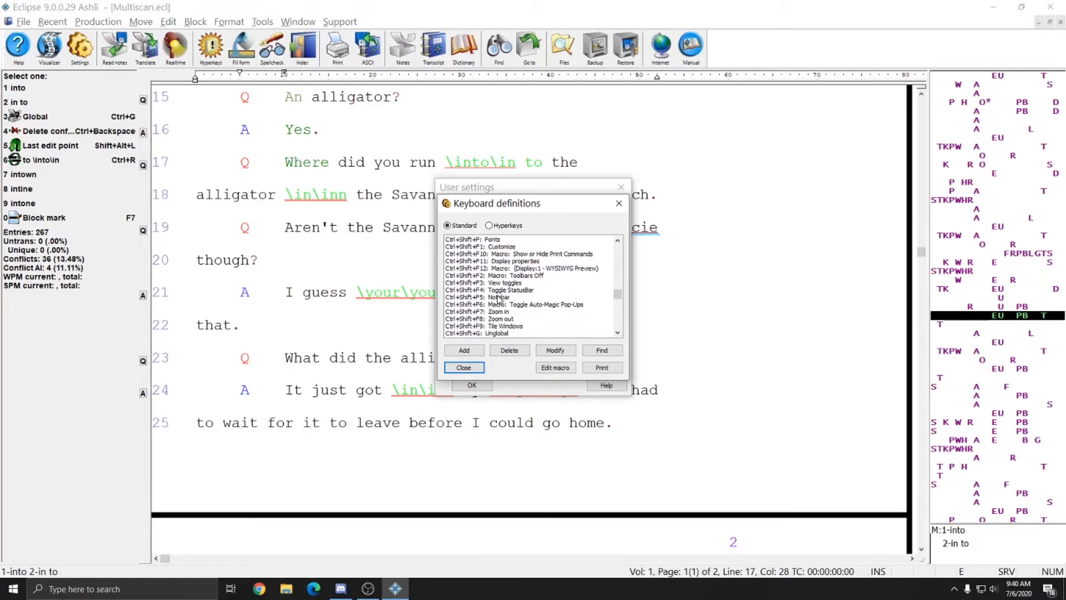
{"action": "left_click", "coordinate": [495, 304]}
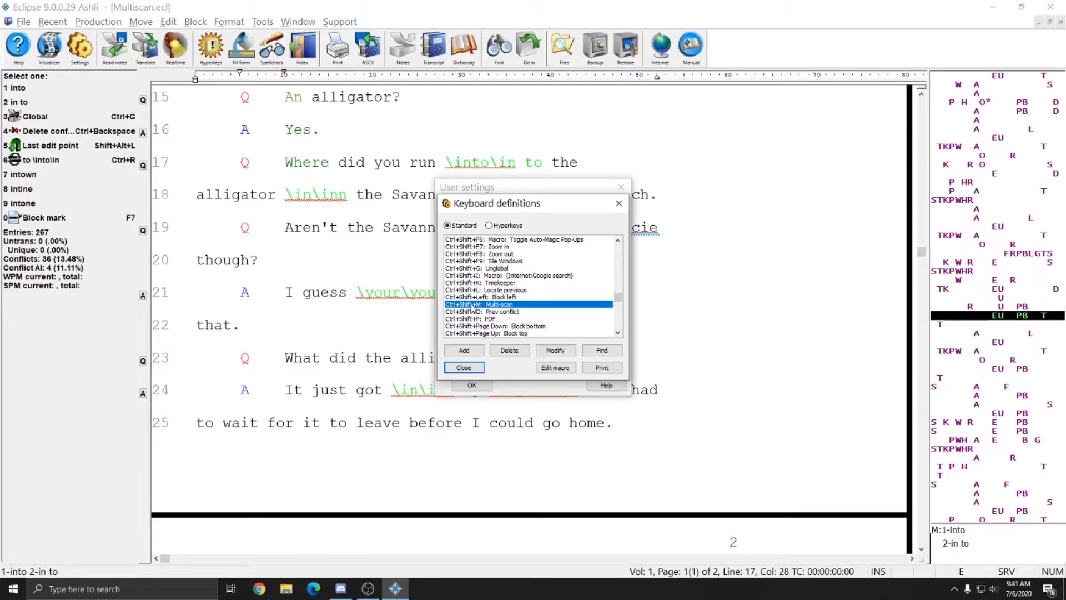
{"action": "left_click", "coordinate": [519, 353]}
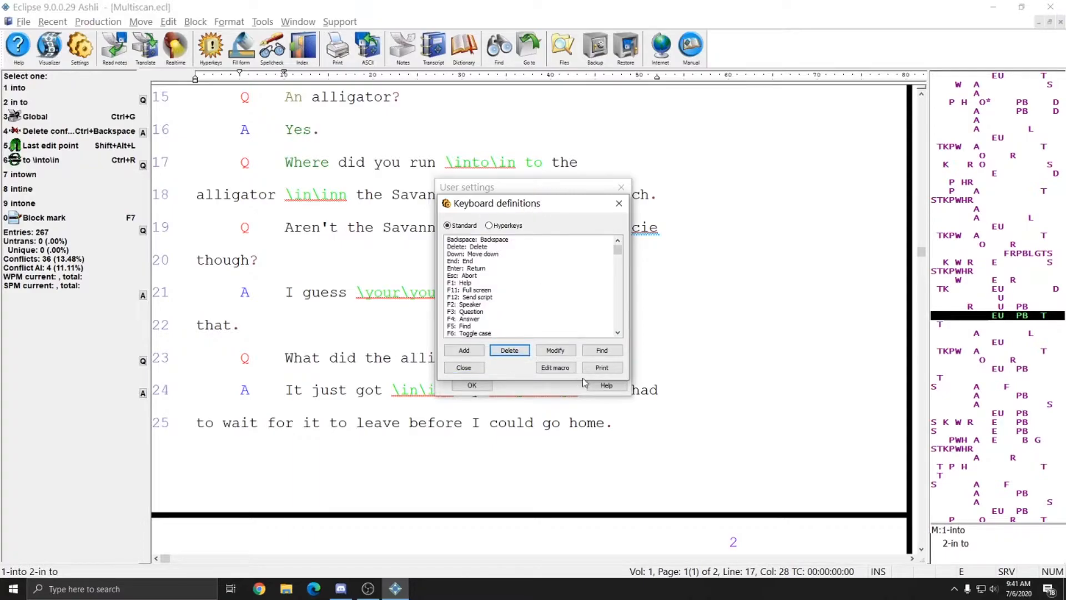
{"action": "left_click", "coordinate": [476, 368]}
{"action": "left_click", "coordinate": [476, 386]}
{"action": "left_click", "coordinate": [451, 386]}
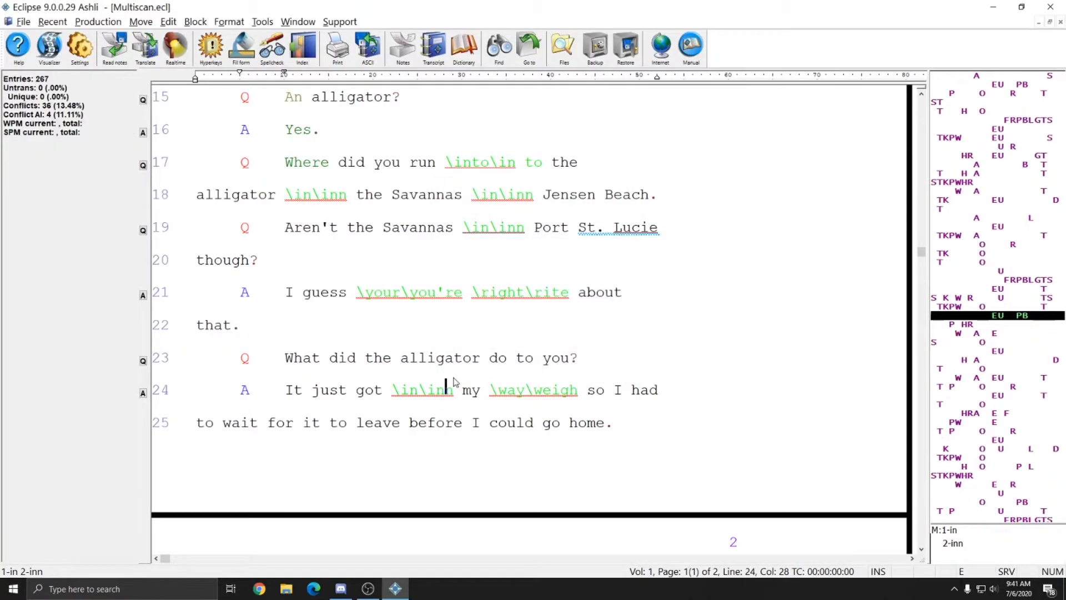
Step: Close the program, minimize the OBS window, and restart Eclipse v9 with the V9 user file
{"action": "key", "text": "alt+F4"}
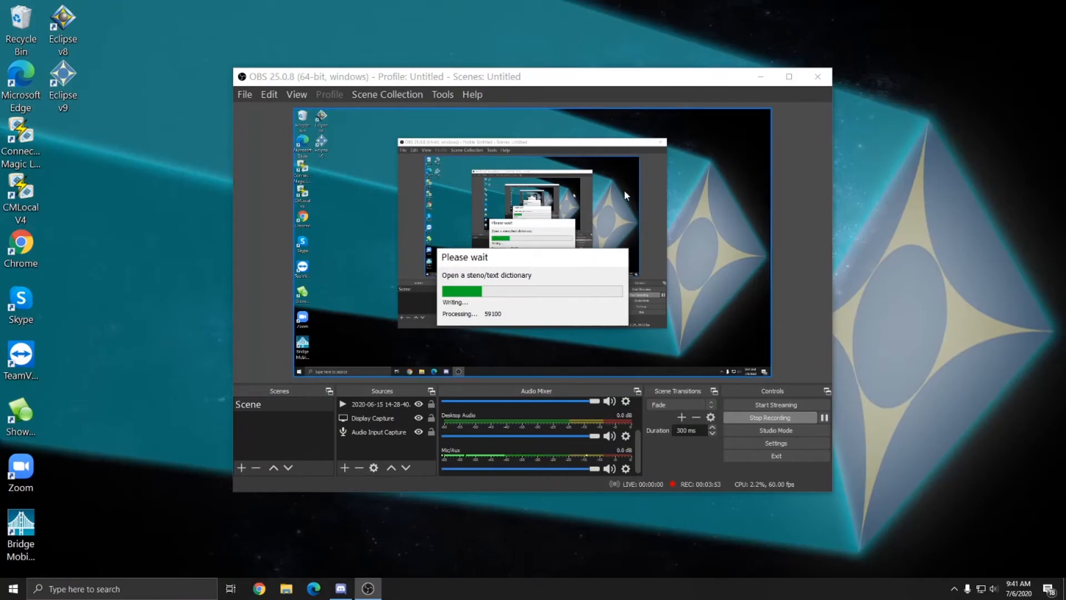
{"action": "left_click", "coordinate": [760, 77]}
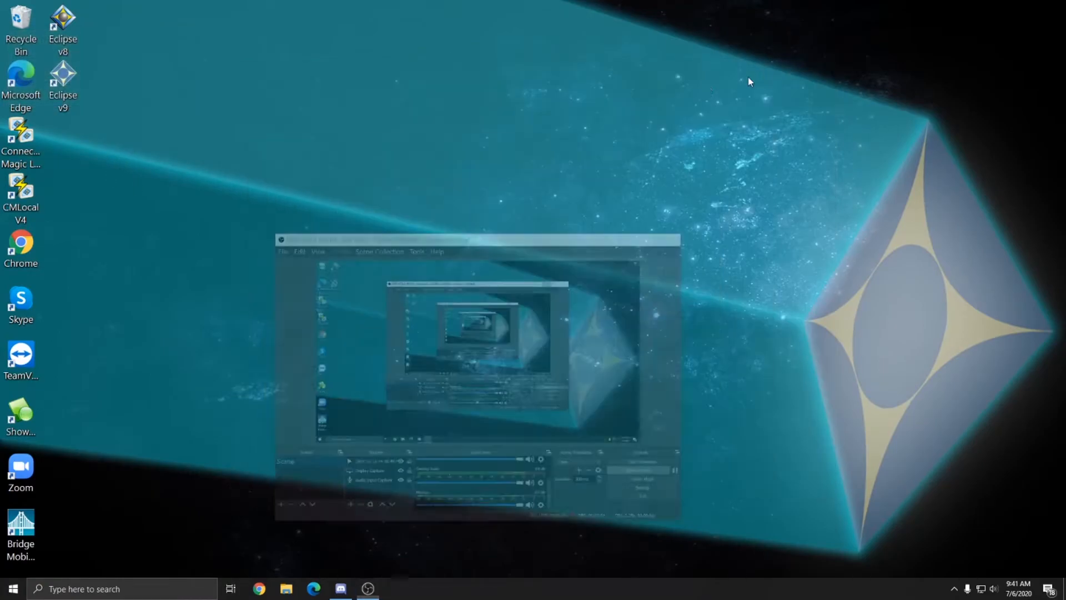
{"action": "double_click", "coordinate": [62, 84]}
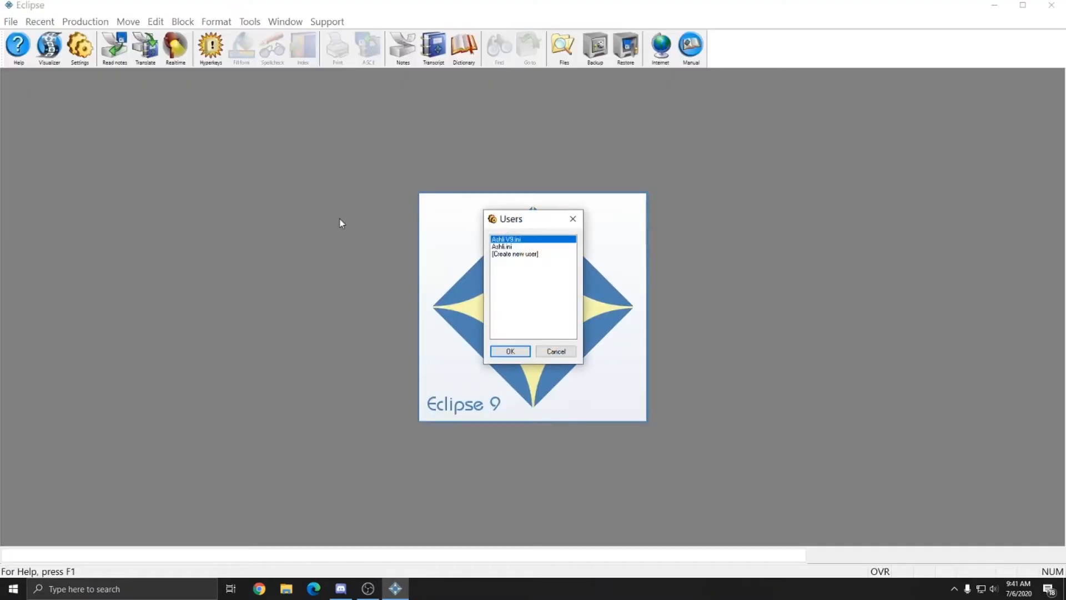
{"action": "key", "text": "Return"}
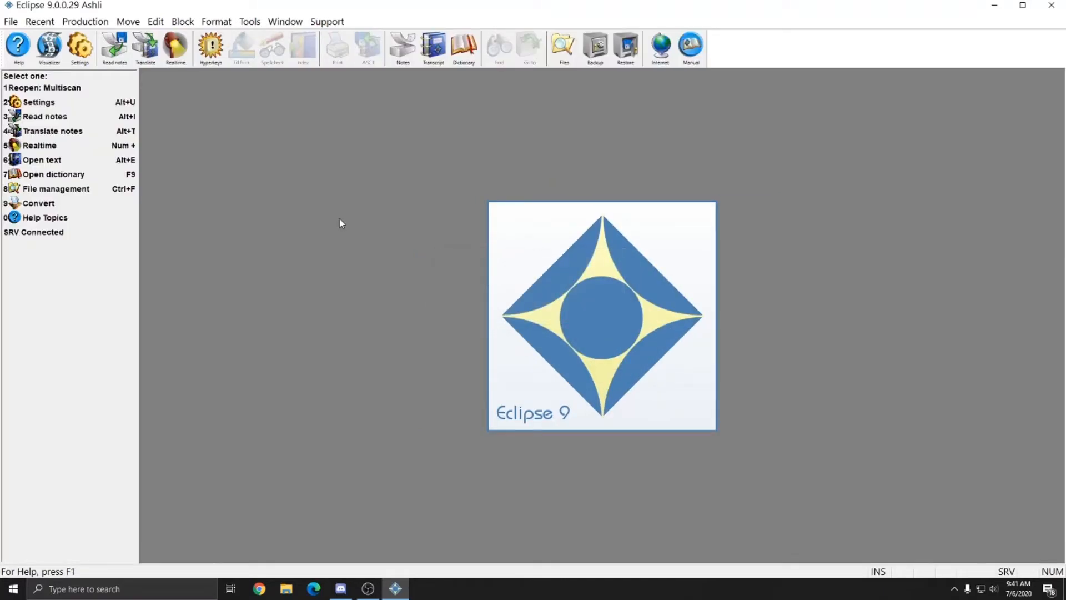
Step: Open the Multiscan.ecl transcript
{"action": "key", "text": "alt+e"}
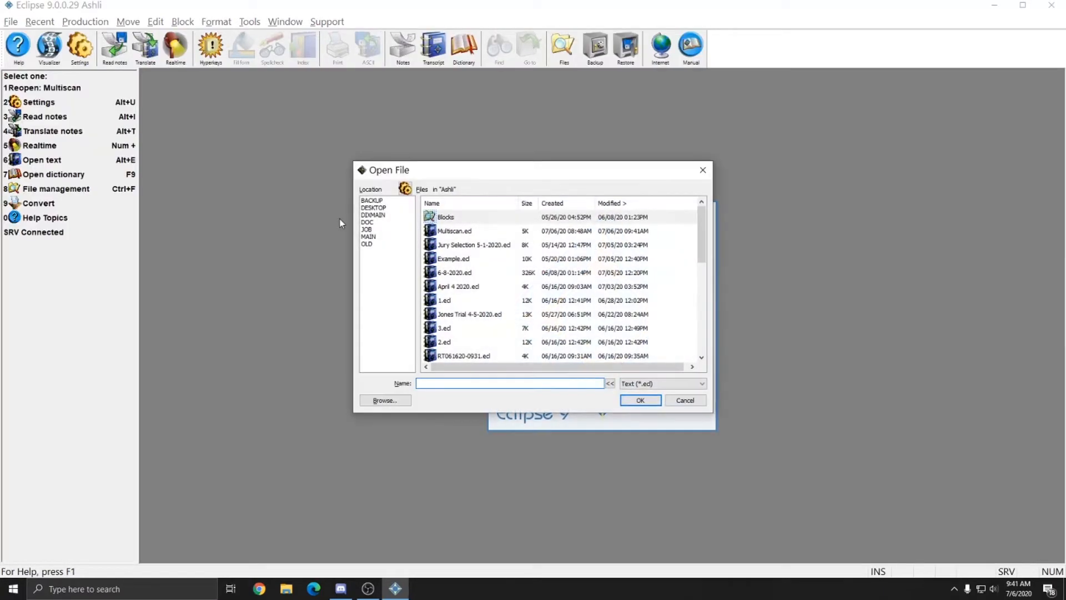
{"action": "double_click", "coordinate": [456, 232]}
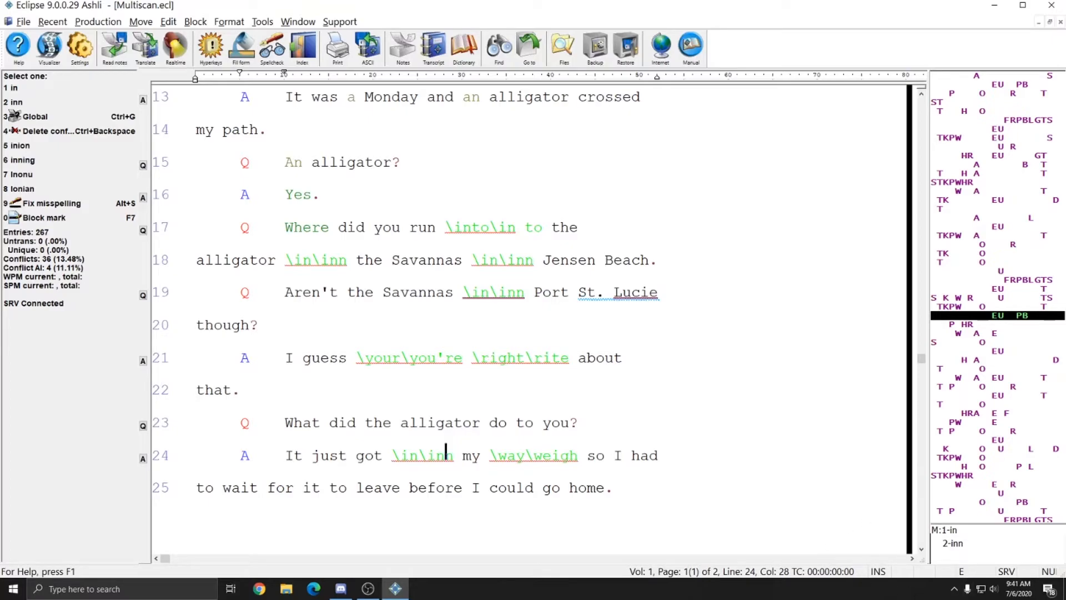
Step: Toggle Multi-scan on and back off, and place the cursor in the word "alligator" on line 23
{"action": "left_click", "coordinate": [140, 25]}
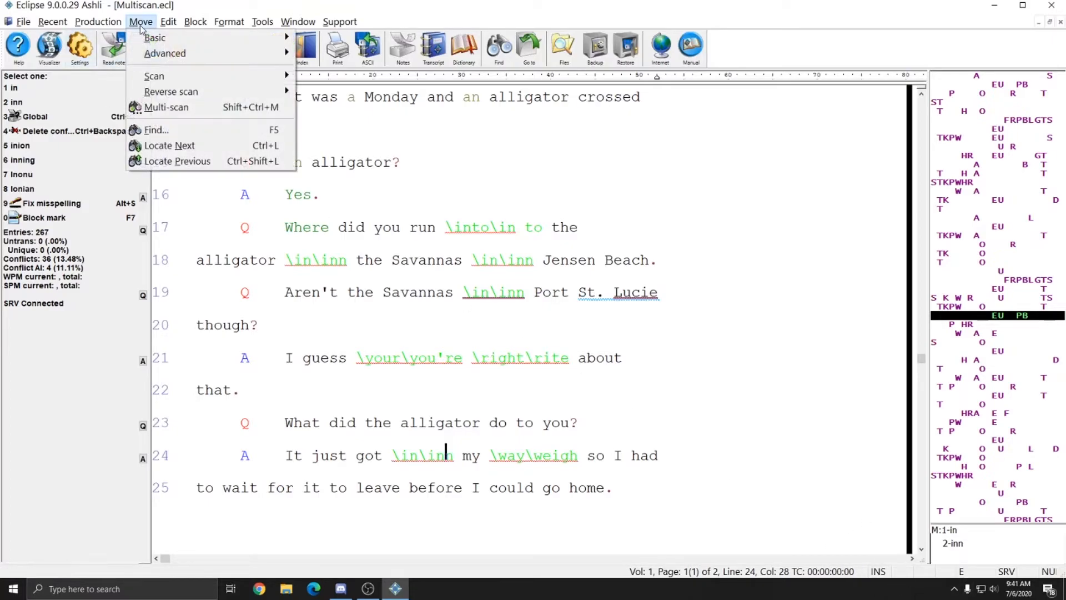
{"action": "left_click", "coordinate": [166, 107]}
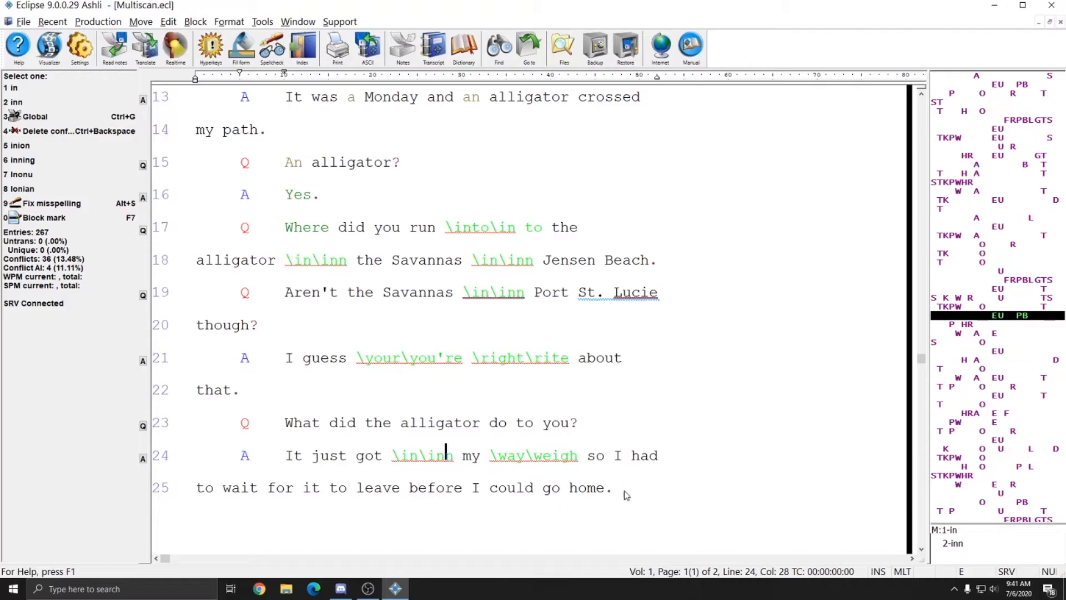
{"action": "left_click", "coordinate": [141, 22]}
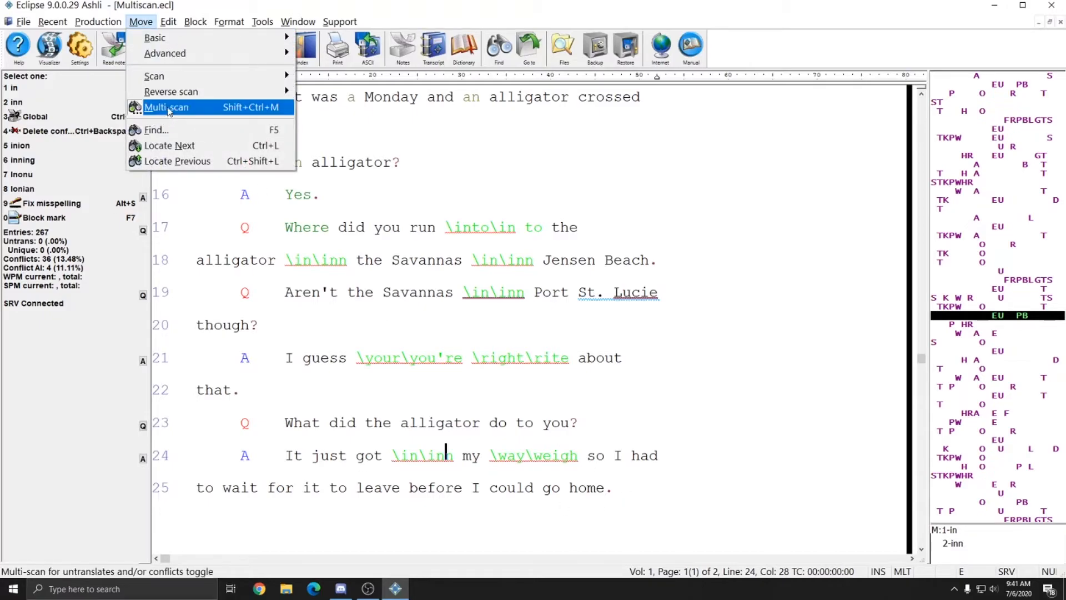
{"action": "left_click", "coordinate": [166, 106]}
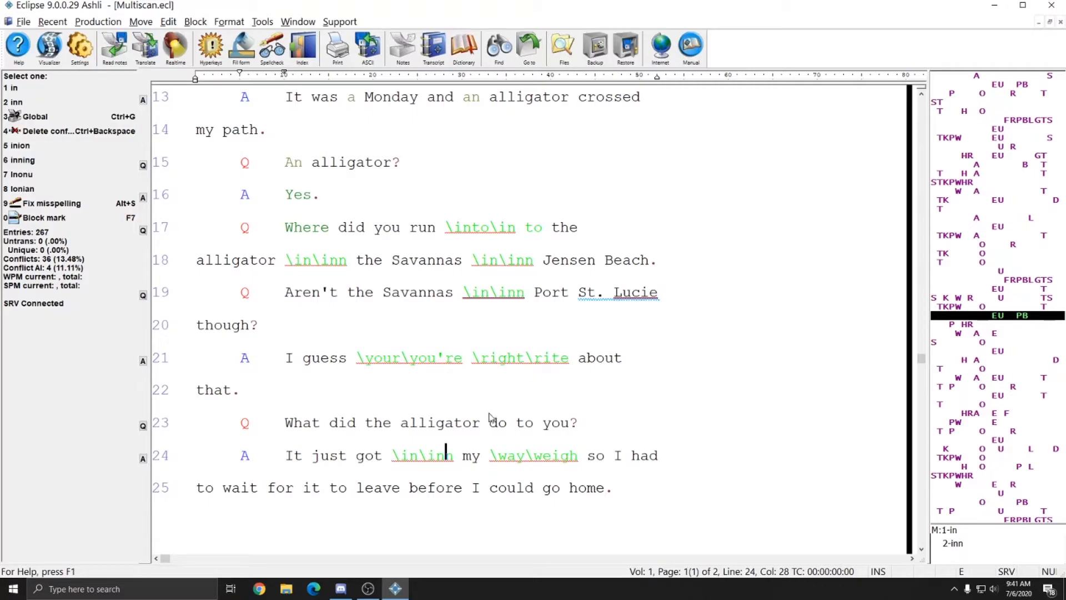
{"action": "left_click", "coordinate": [438, 422]}
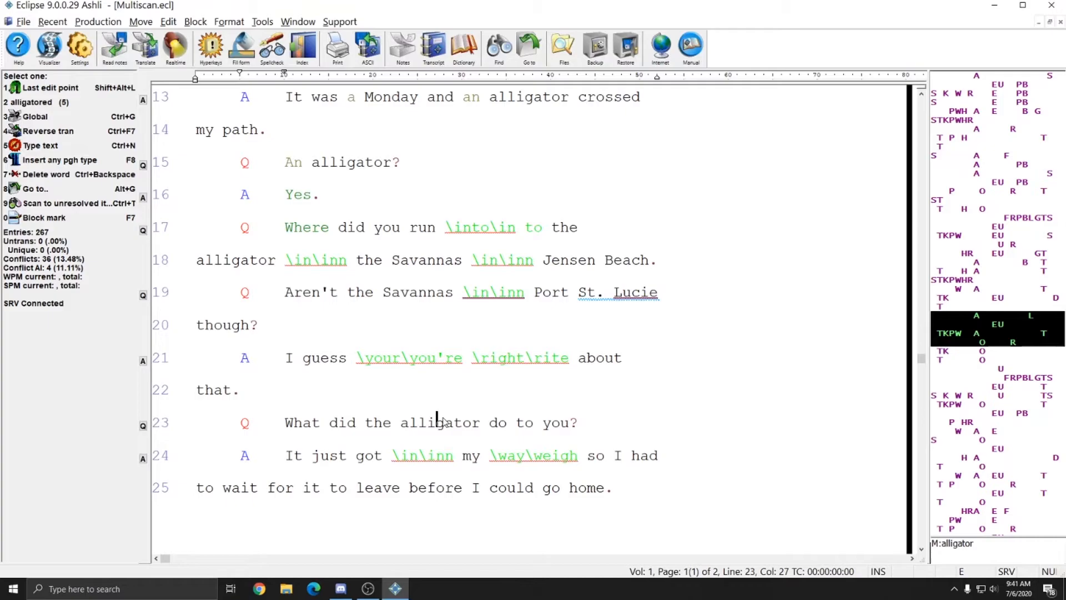
Step: Look through the standard keyboard definitions in the user's edit settings
{"action": "key", "text": "alt+u"}
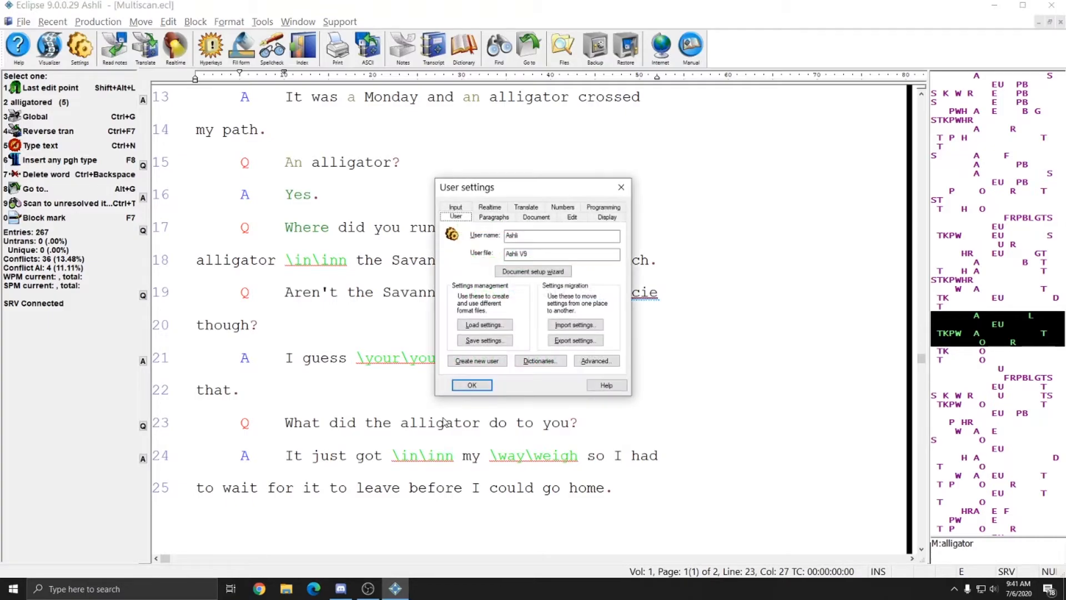
{"action": "left_click", "coordinate": [573, 217]}
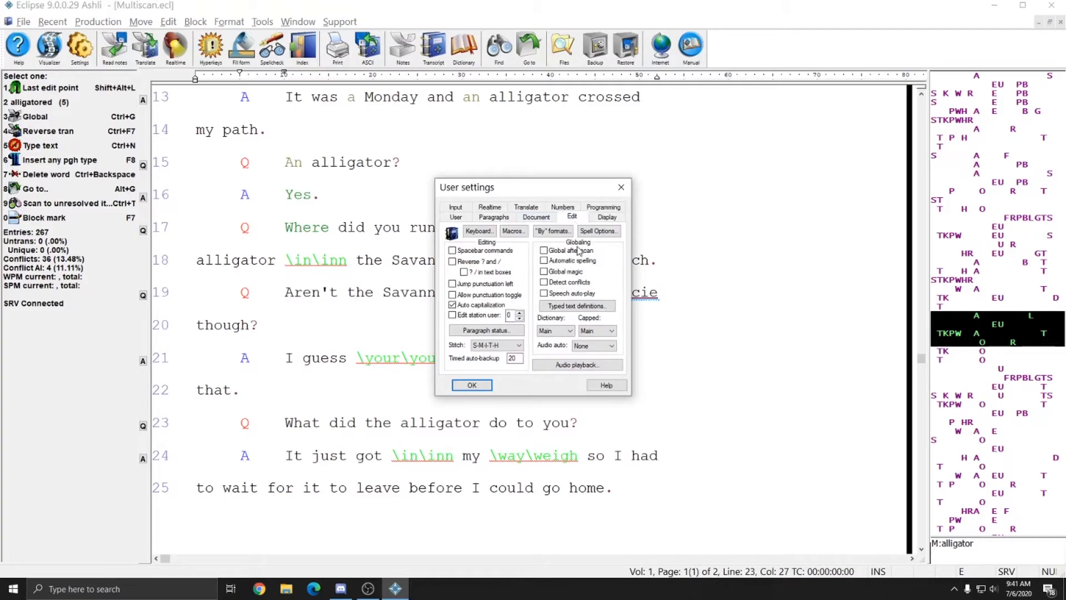
{"action": "left_click", "coordinate": [479, 231]}
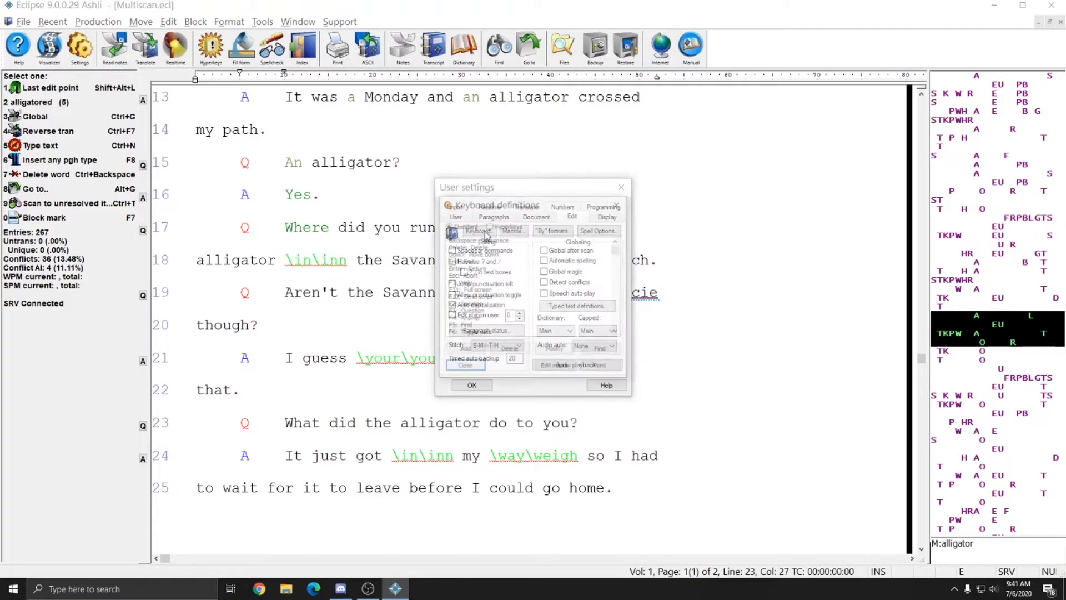
{"action": "scroll", "coordinate": [481, 286], "scroll_direction": "down", "scroll_amount": 5}
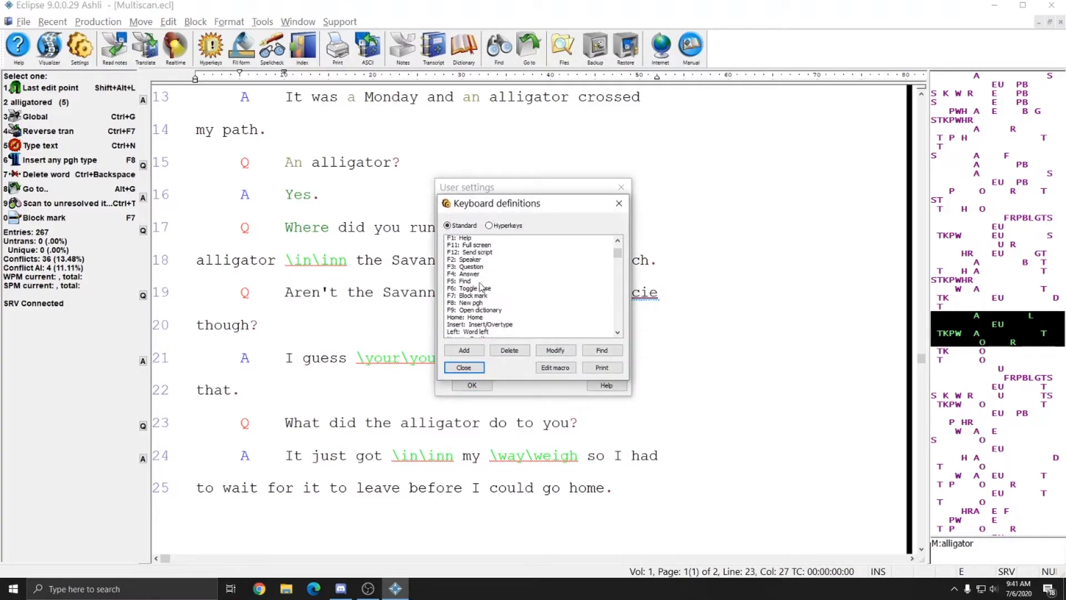
{"action": "key", "text": "Escape"}
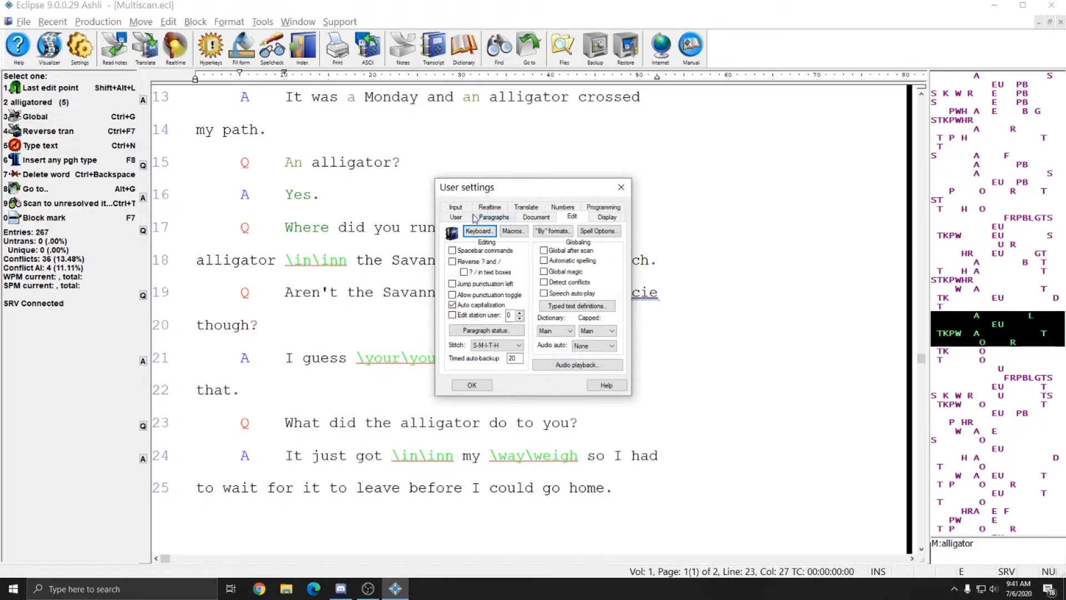
Step: Load a portable settings file from the Eclipse folder into the user settings
{"action": "left_click", "coordinate": [459, 208]}
{"action": "left_click", "coordinate": [456, 207]}
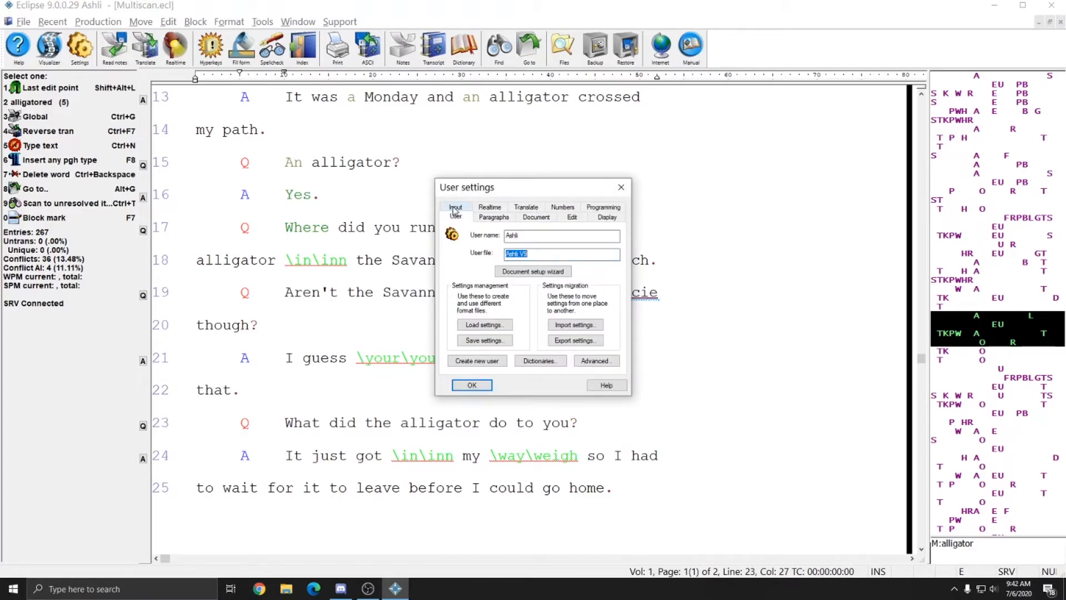
{"action": "left_click", "coordinate": [574, 340]}
{"action": "scroll", "coordinate": [546, 319], "scroll_direction": "down", "scroll_amount": 1}
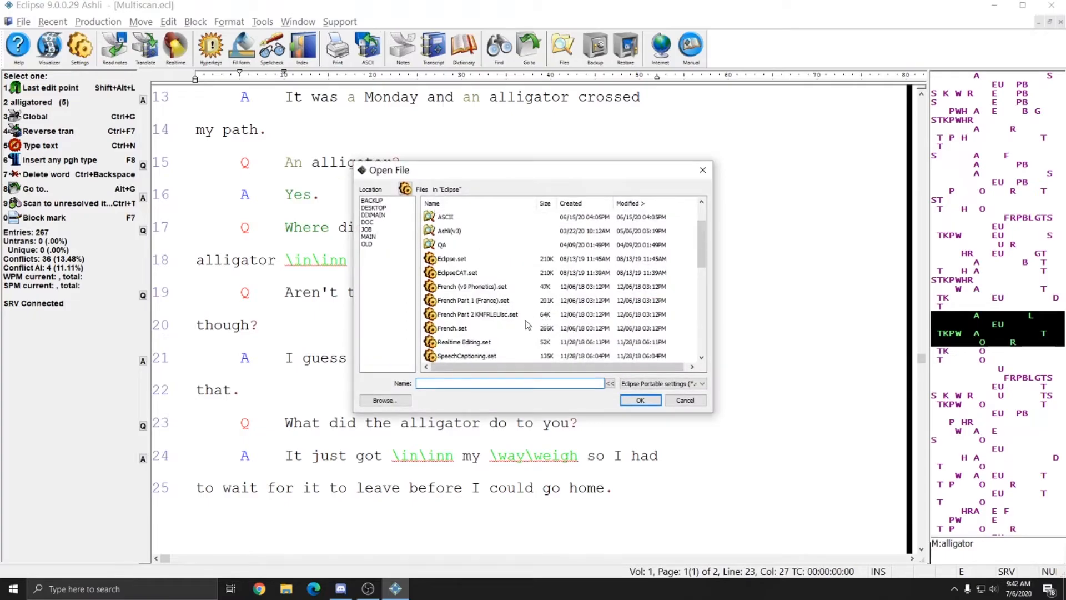
{"action": "double_click", "coordinate": [469, 283]}
{"action": "left_click", "coordinate": [483, 330]}
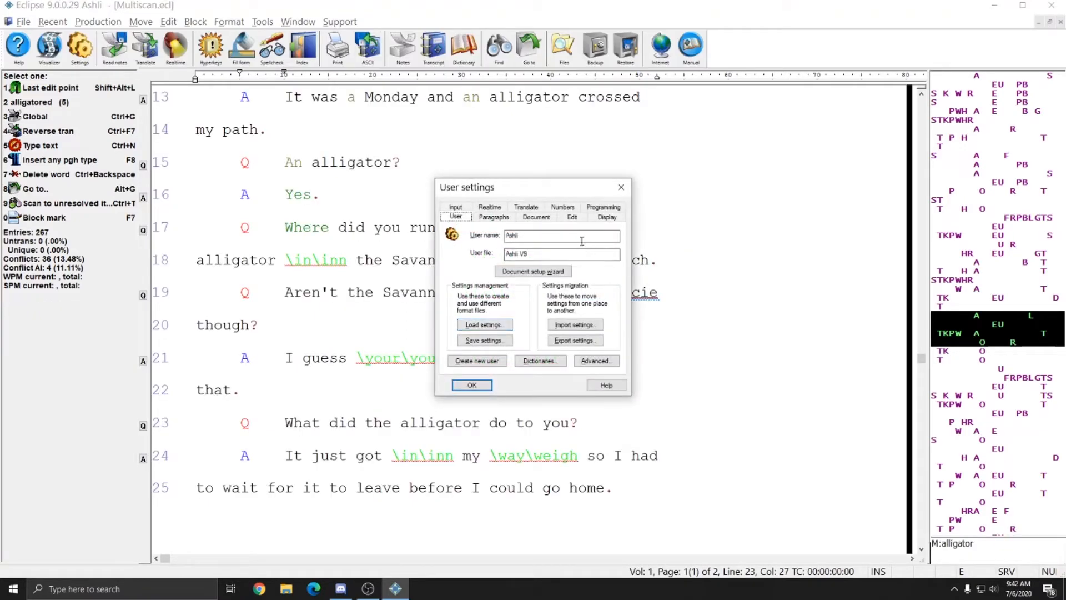
Step: Change the Multi-scan keystroke to Ctrl+Shift+Alt+X in the standard keyboard definitions of the user's edit settings
{"action": "left_click", "coordinate": [572, 216]}
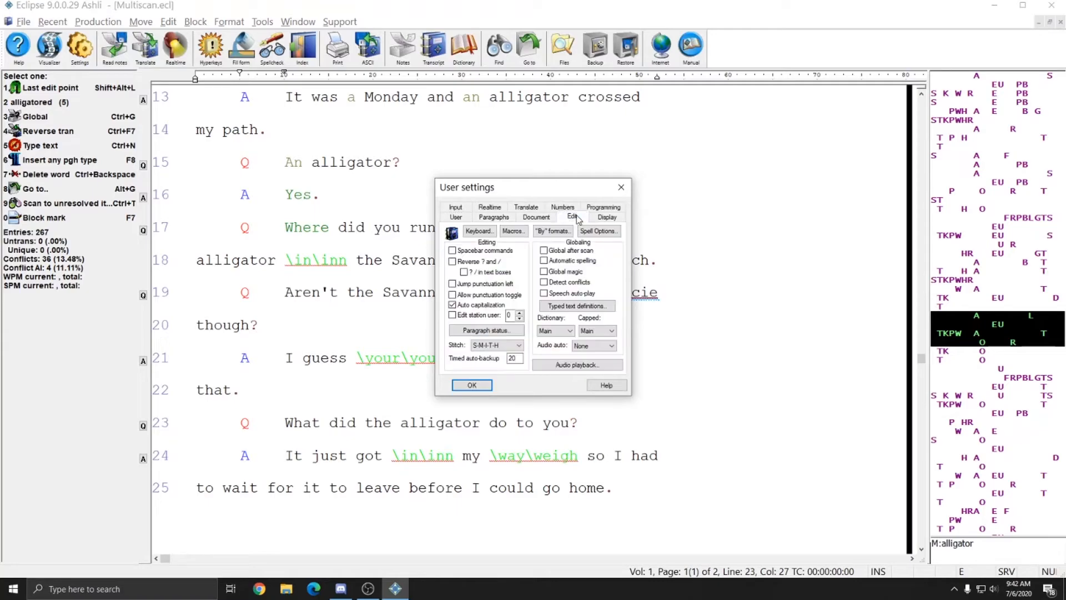
{"action": "left_click", "coordinate": [478, 231]}
{"action": "scroll", "coordinate": [488, 291], "scroll_direction": "down", "scroll_amount": 3}
{"action": "scroll", "coordinate": [488, 291], "scroll_direction": "down", "scroll_amount": 5}
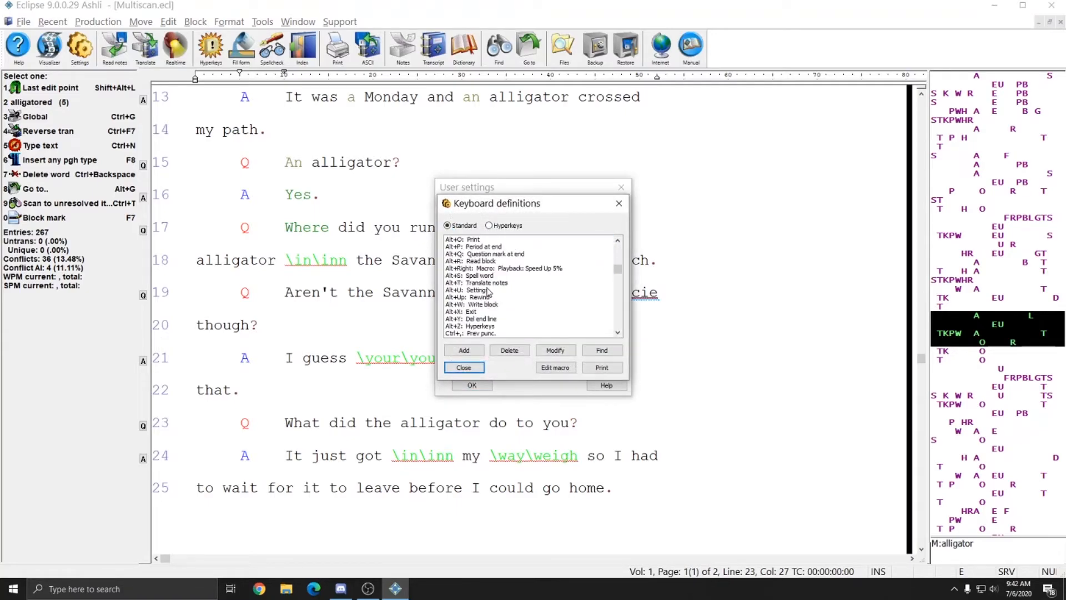
{"action": "scroll", "coordinate": [489, 291], "scroll_direction": "down", "scroll_amount": 5}
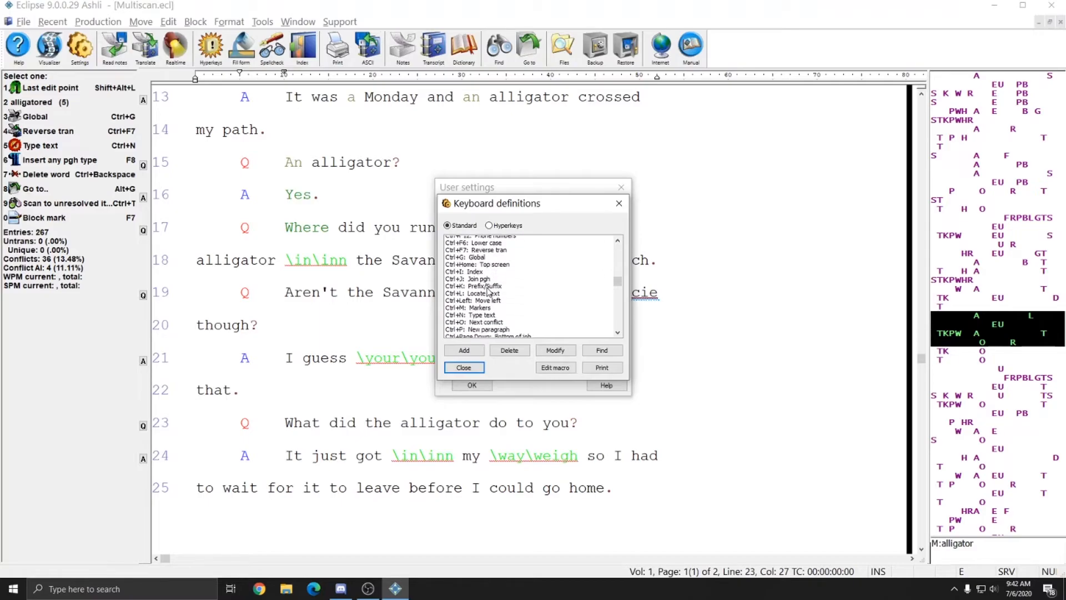
{"action": "scroll", "coordinate": [491, 308], "scroll_direction": "down", "scroll_amount": 3}
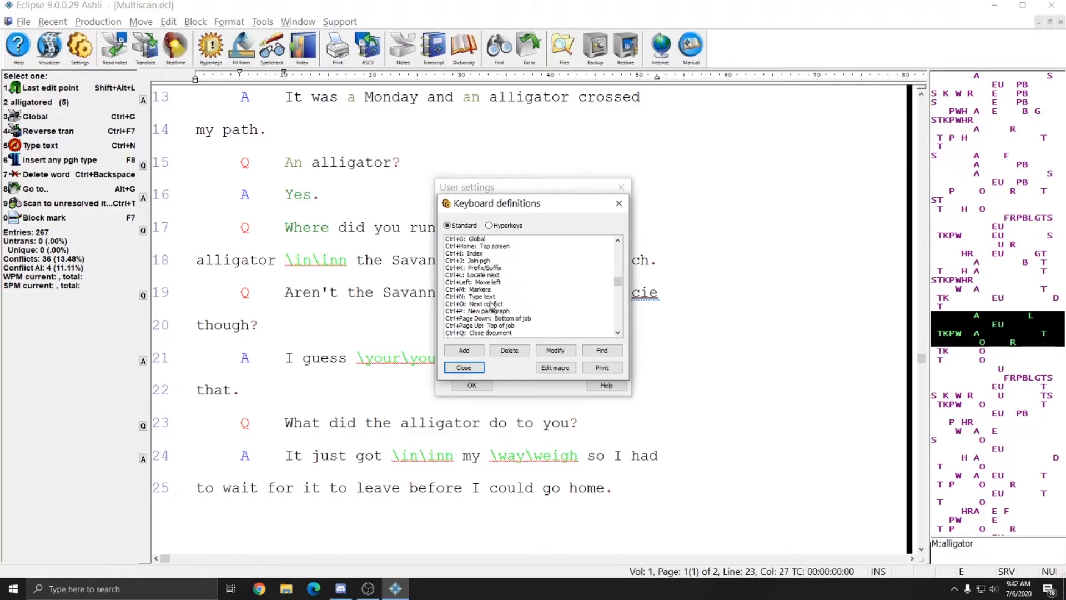
{"action": "scroll", "coordinate": [491, 305], "scroll_direction": "down", "scroll_amount": 8}
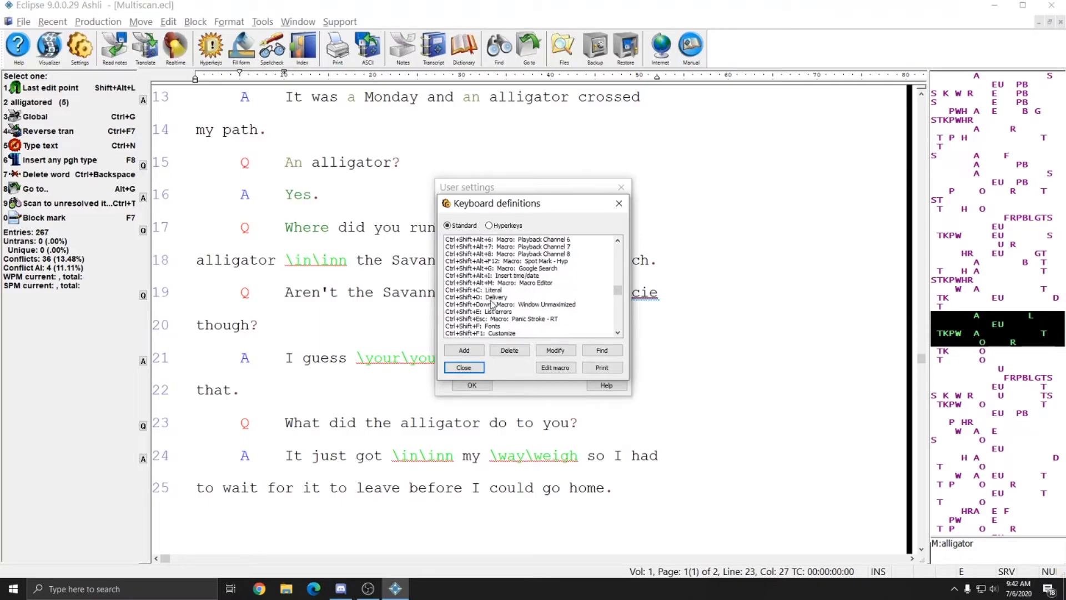
{"action": "scroll", "coordinate": [491, 307], "scroll_direction": "down", "scroll_amount": 5}
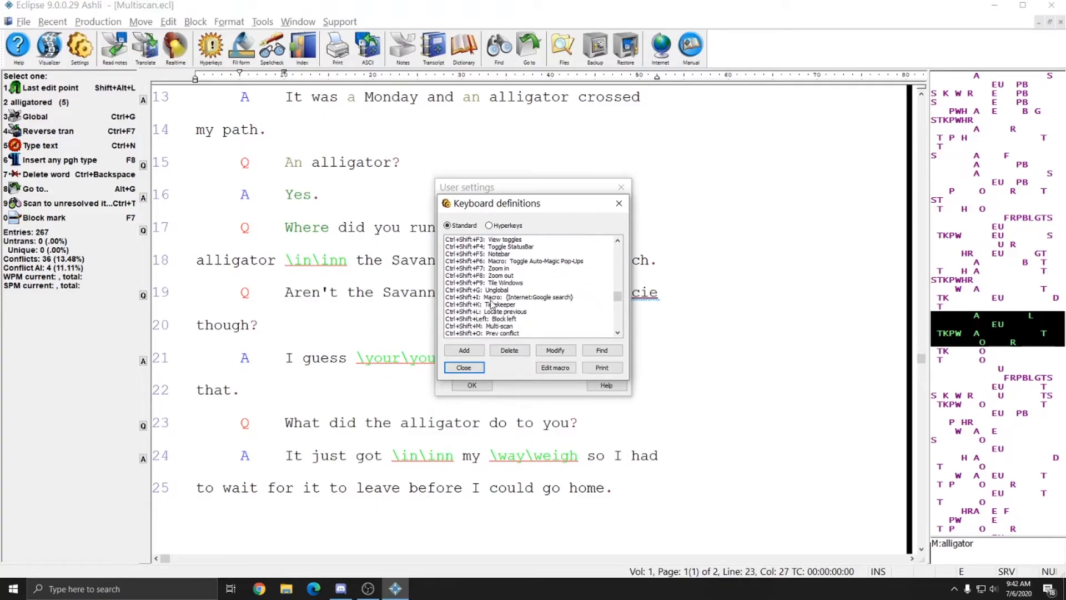
{"action": "left_click", "coordinate": [482, 305]}
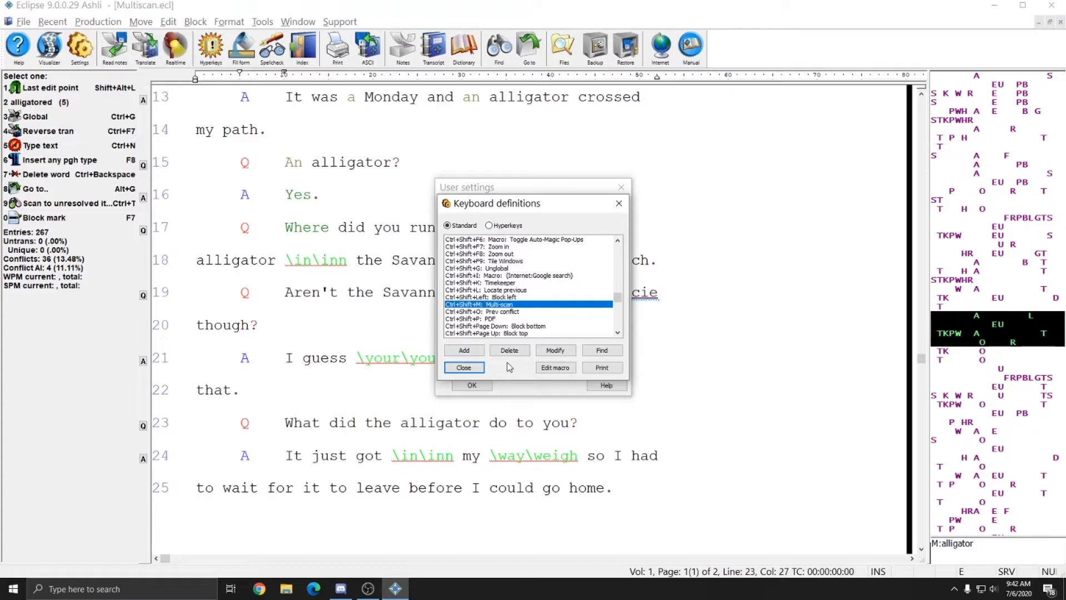
{"action": "left_click", "coordinate": [554, 350]}
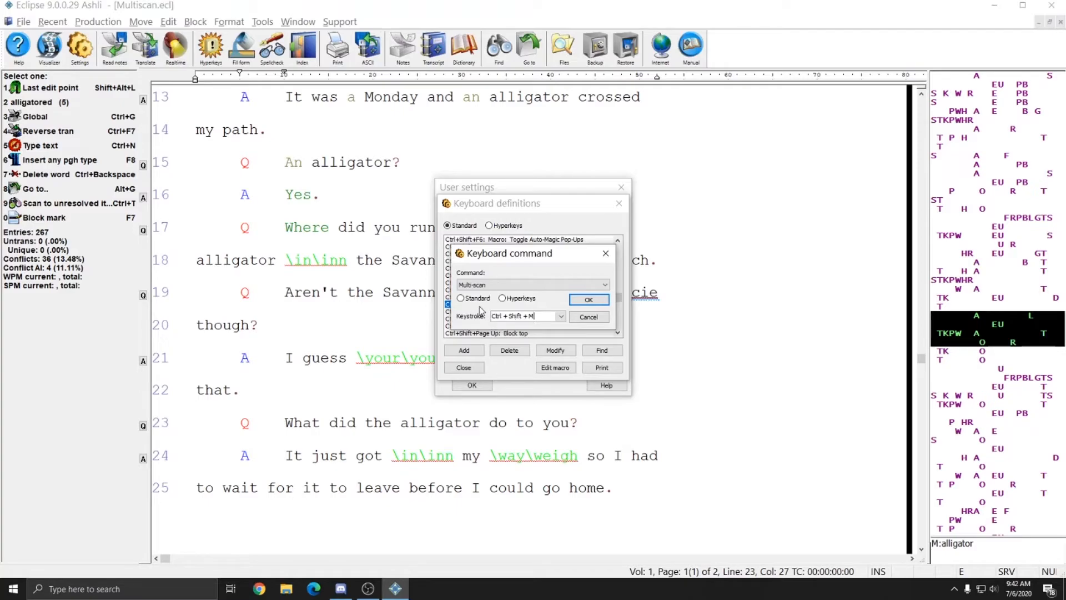
{"action": "left_click", "coordinate": [461, 298]}
{"action": "key", "text": "ctrl+shift+alt"}
{"action": "left_click", "coordinate": [589, 300]}
Step: Find the Multi-scan entry under its new keystroke in the keyboard definitions, and close the user settings
{"action": "left_click", "coordinate": [481, 294]}
{"action": "scroll", "coordinate": [481, 294], "scroll_direction": "down", "scroll_amount": 6}
{"action": "scroll", "coordinate": [481, 294], "scroll_direction": "down", "scroll_amount": 15}
{"action": "scroll", "coordinate": [484, 291], "scroll_direction": "down", "scroll_amount": 10}
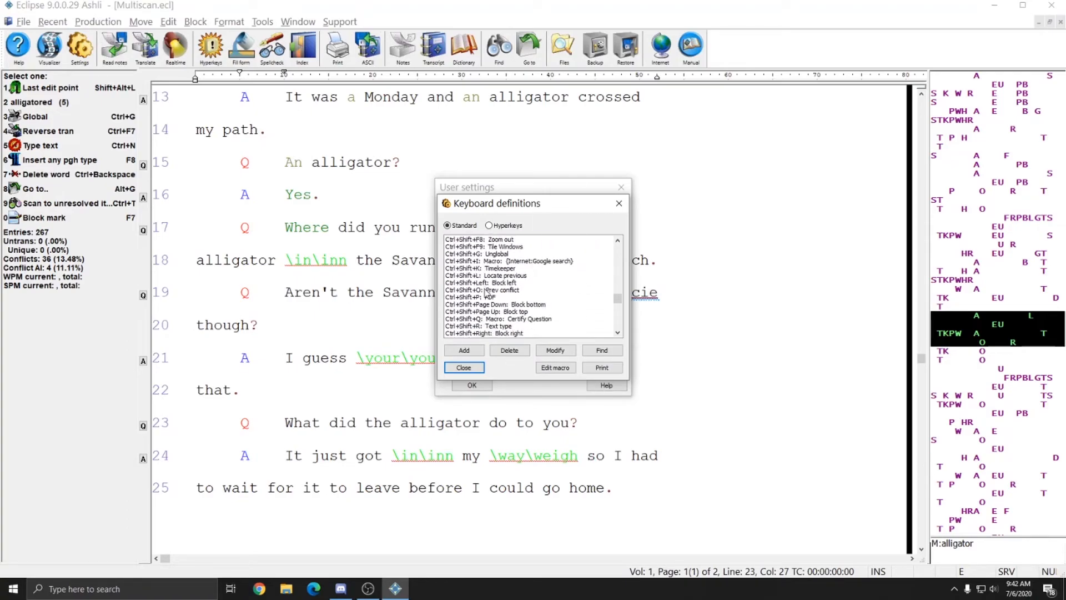
{"action": "left_click", "coordinate": [508, 277]}
{"action": "left_click", "coordinate": [504, 291]}
{"action": "left_click", "coordinate": [500, 305]}
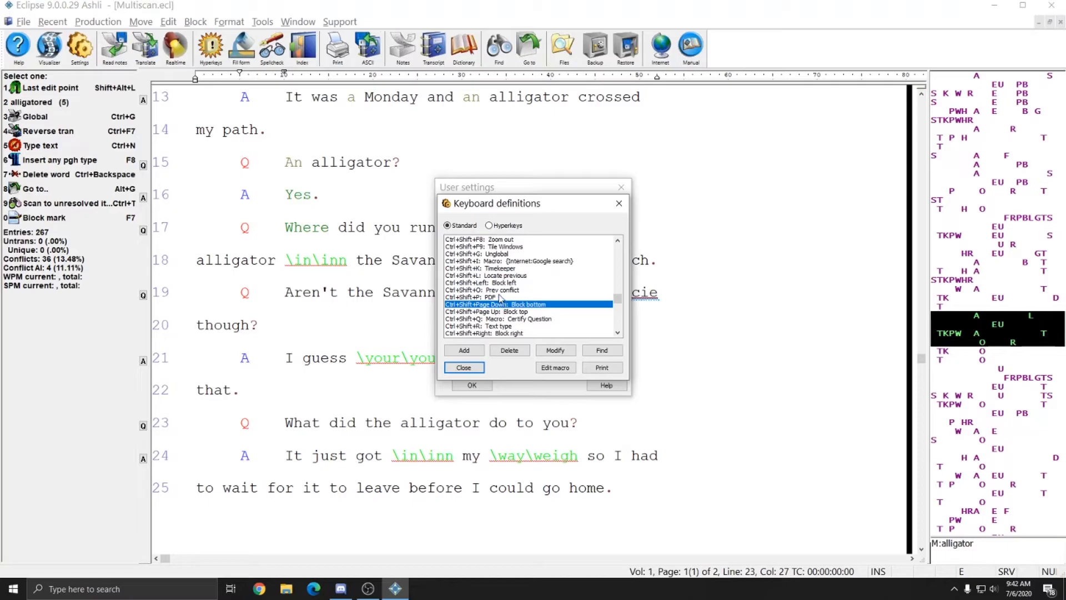
{"action": "scroll", "coordinate": [501, 295], "scroll_direction": "down", "scroll_amount": 5}
{"action": "scroll", "coordinate": [504, 287], "scroll_direction": "down", "scroll_amount": 2}
{"action": "scroll", "coordinate": [505, 287], "scroll_direction": "down", "scroll_amount": 6}
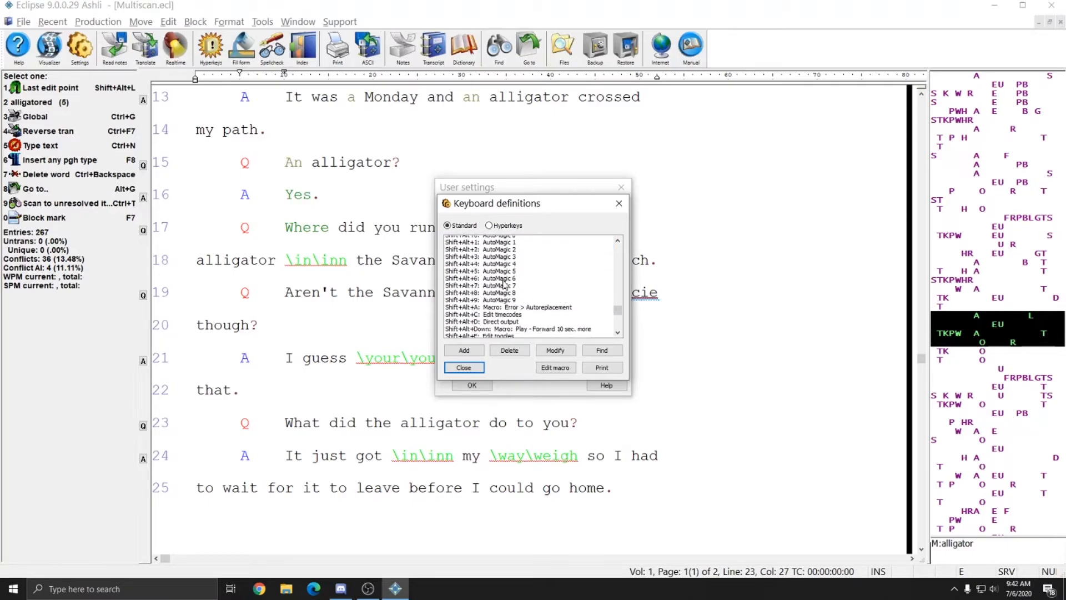
{"action": "scroll", "coordinate": [572, 282], "scroll_direction": "up", "scroll_amount": 6}
{"action": "scroll", "coordinate": [567, 282], "scroll_direction": "up", "scroll_amount": 10}
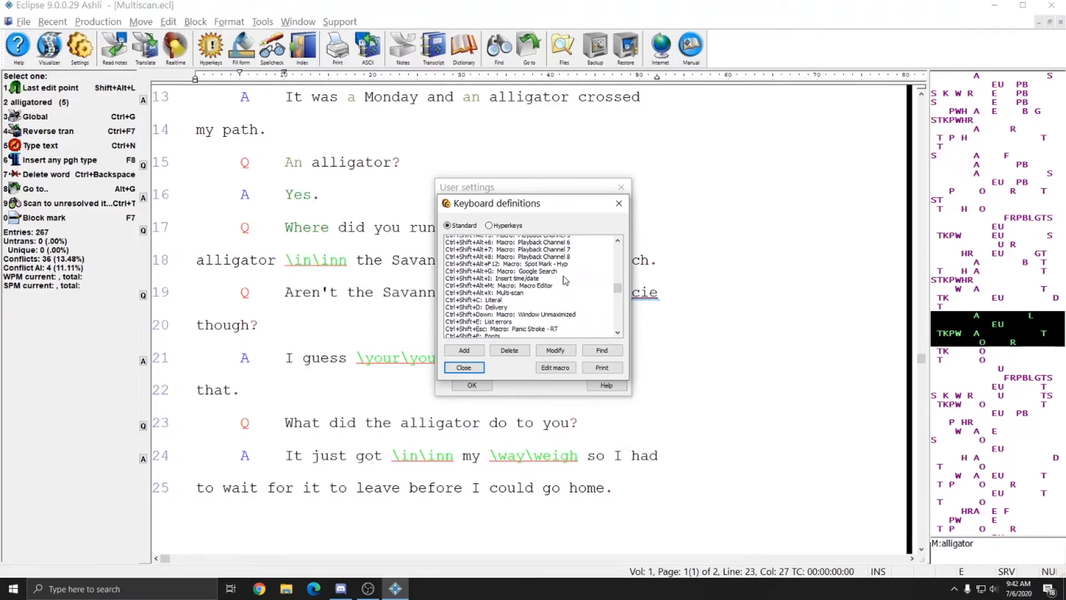
{"action": "left_click", "coordinate": [507, 333]}
{"action": "scroll", "coordinate": [506, 333], "scroll_direction": "down", "scroll_amount": 1}
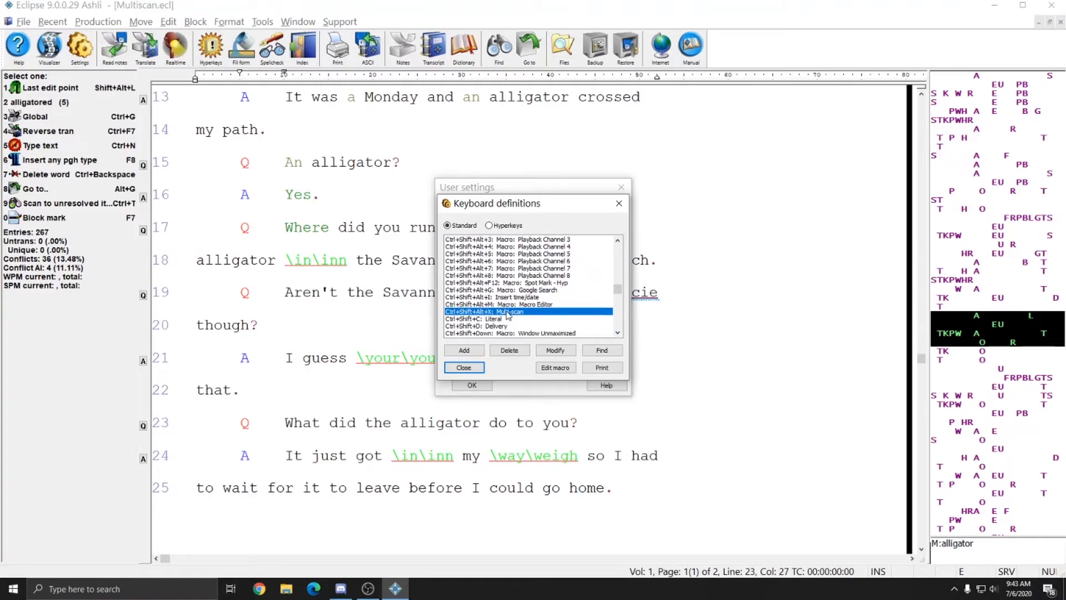
{"action": "left_click", "coordinate": [475, 370]}
{"action": "left_click", "coordinate": [472, 384]}
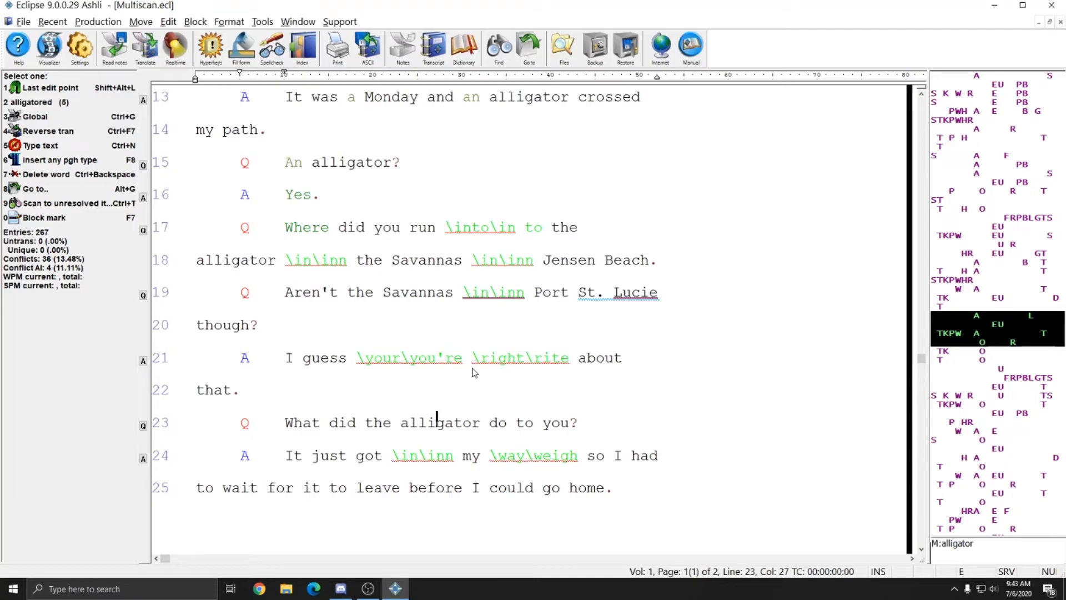
Step: Turn on Multi-scan, scan to the next conflicts, and resolve the two in line 24 to "in" and "way"
{"action": "key", "text": "ctrl+m"}
{"action": "key", "text": "ctrl+t"}
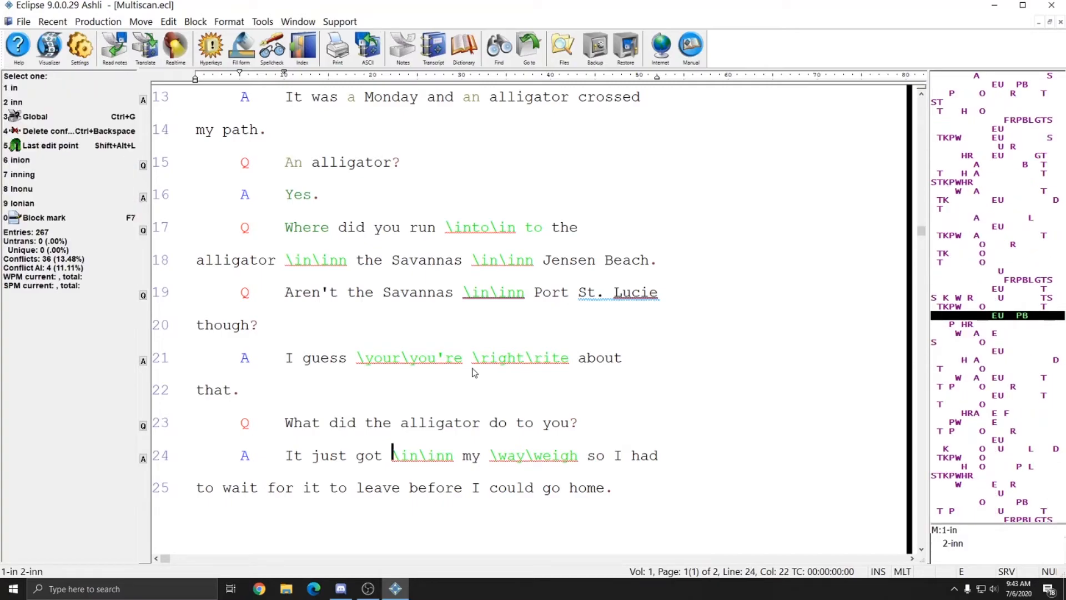
{"action": "key", "text": "1"}
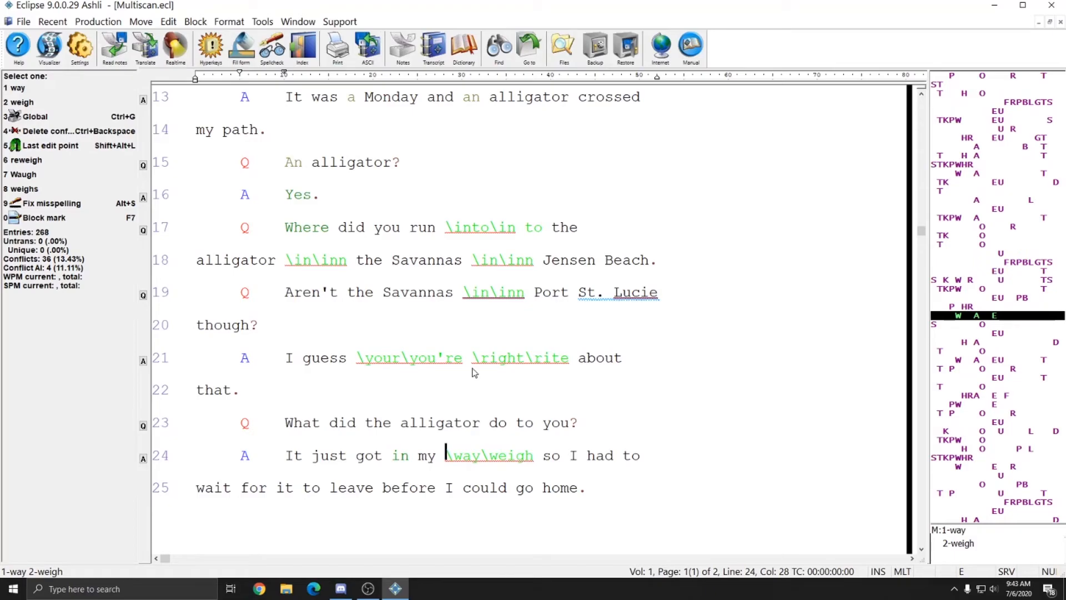
{"action": "key", "text": "1"}
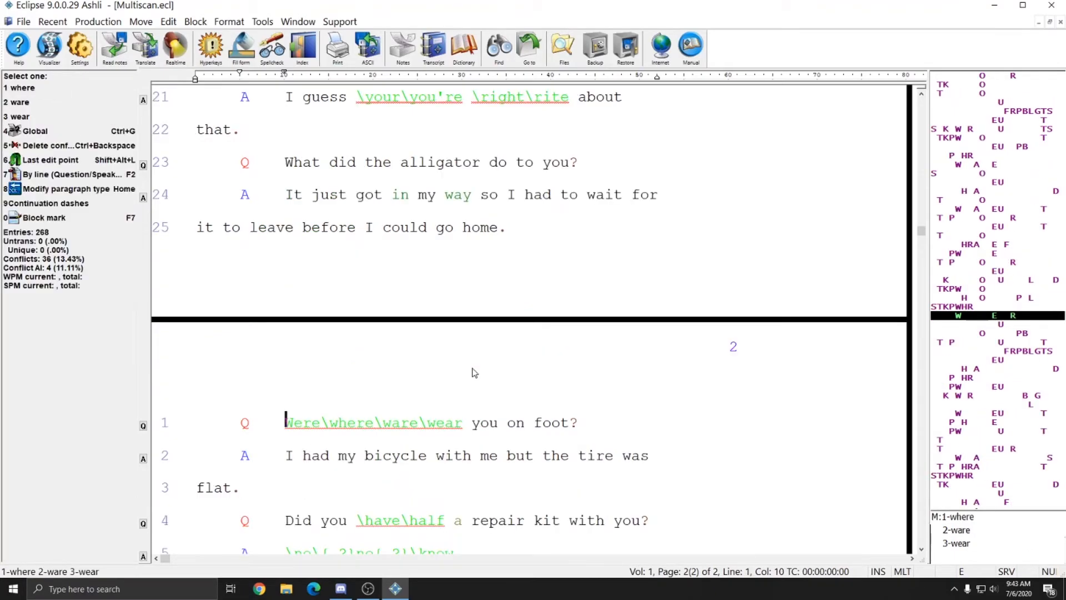